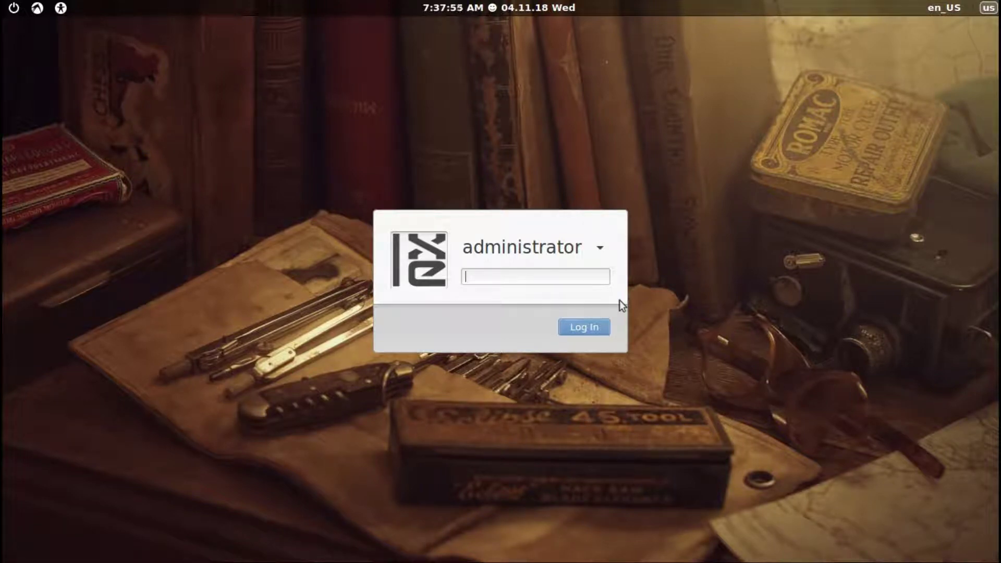
# Enter the password at the LXLE login screen to reach the empty desktop.
pyautogui.write('•••')
pyautogui.write('••••')
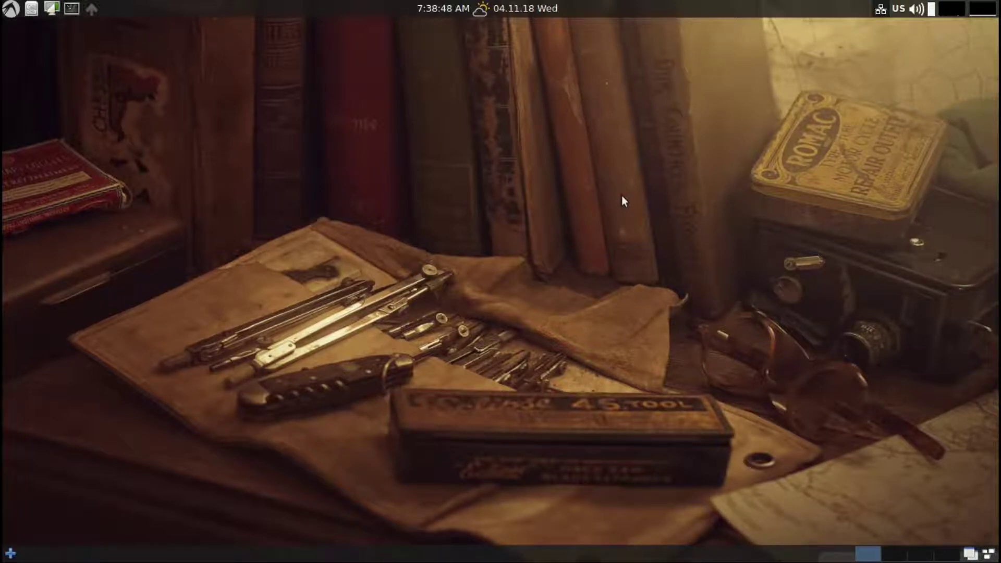
# Open and dismiss the desktop context menu twice, then open and close the applications menu.
pyautogui.rightClick(496, 176)
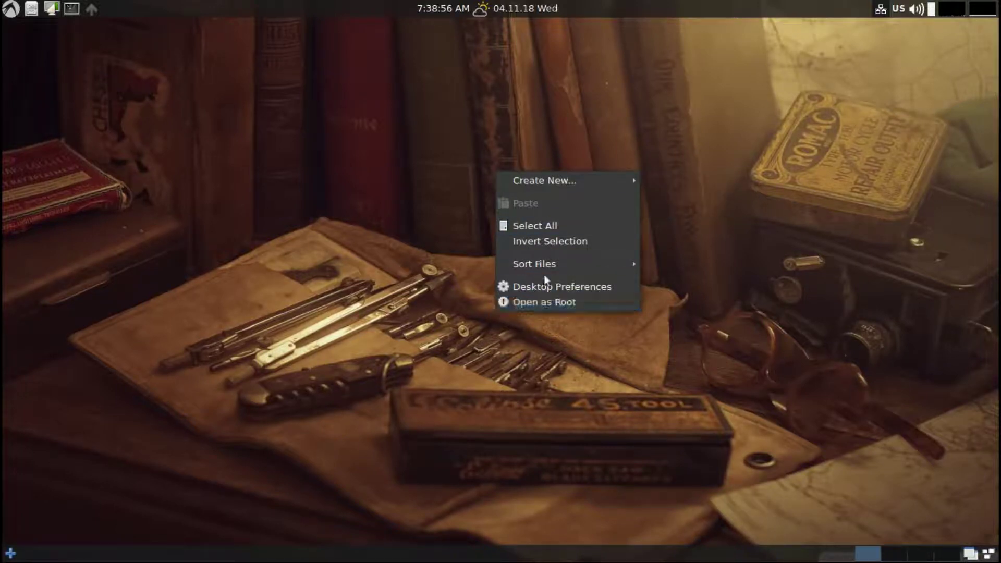
pyautogui.click(313, 130)
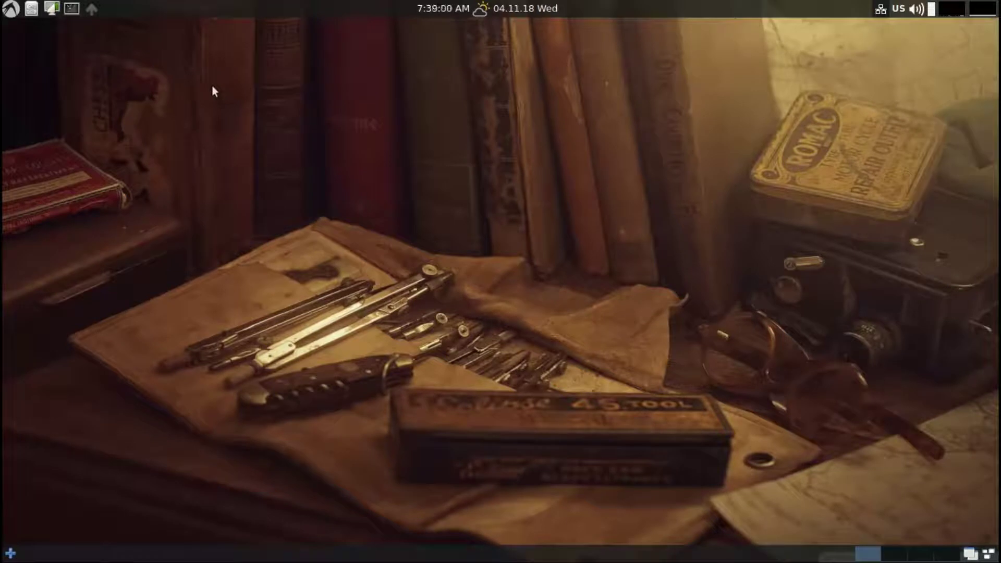
pyautogui.rightClick(491, 208)
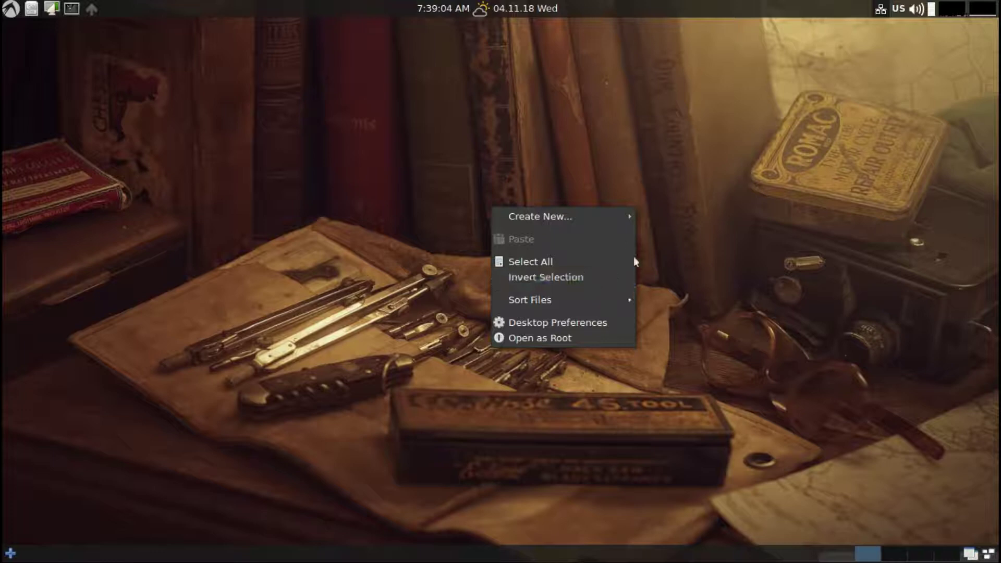
pyautogui.click(327, 286)
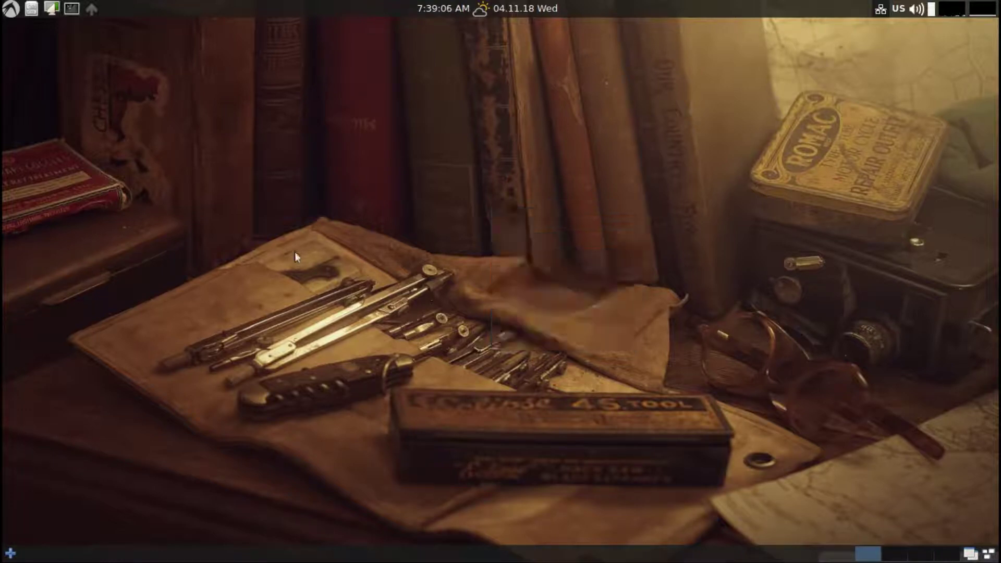
pyautogui.click(11, 9)
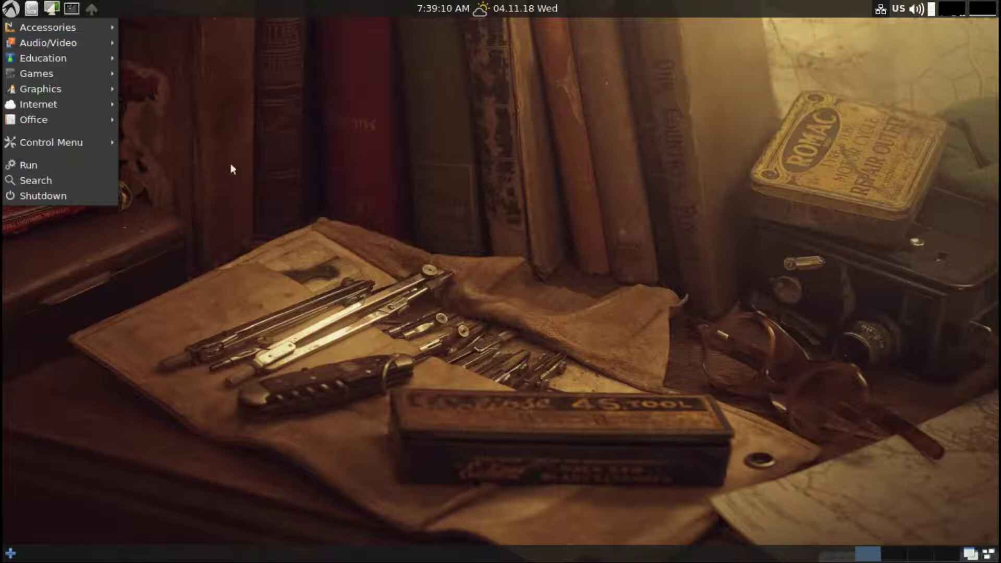
pyautogui.click(337, 187)
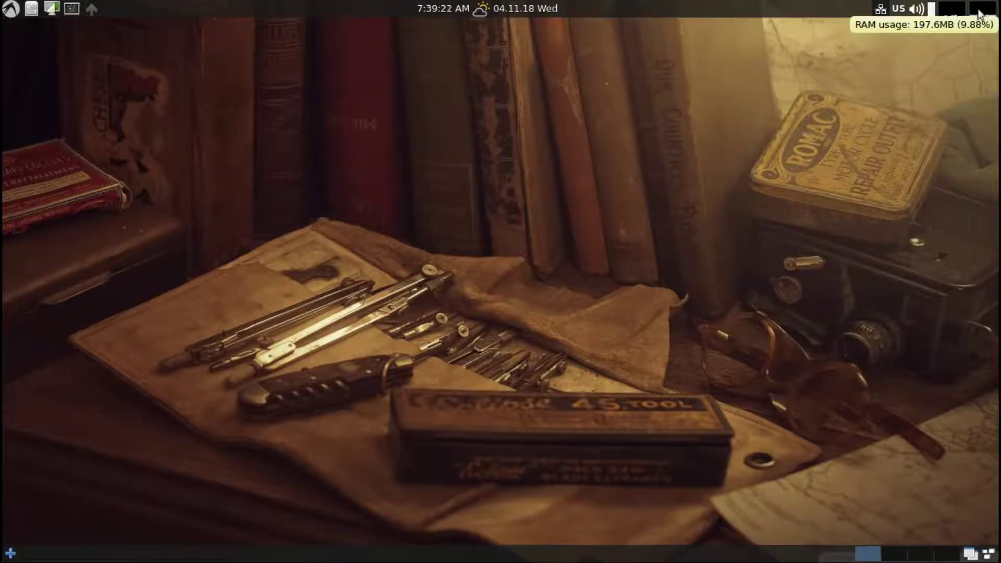
pyautogui.moveTo(952, 8)
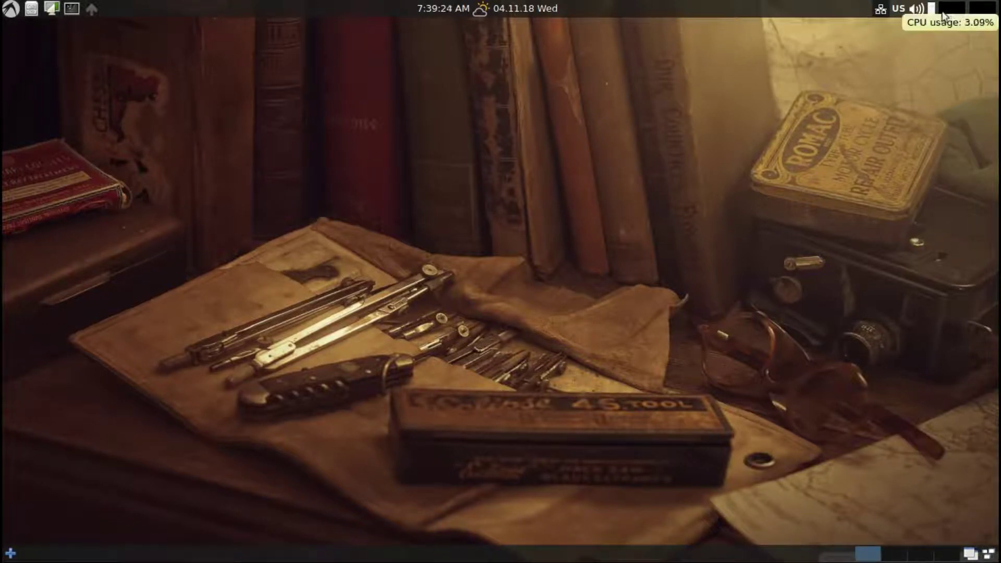
# Open the htop Task Manager, nudge its window left, and show the April 2018 calendar.
pyautogui.click(946, 13)
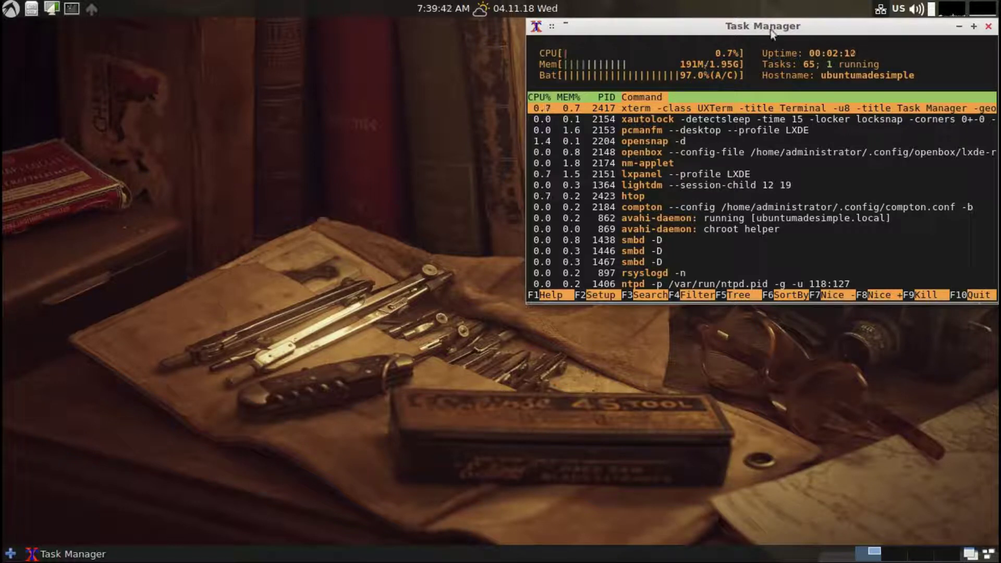
pyautogui.moveTo(765, 24)
pyautogui.mouseDown()
pyautogui.moveTo(602, 5)
pyautogui.moveTo(467, 171)
pyautogui.moveTo(3, 145)
pyautogui.moveTo(808, 167)
pyautogui.moveTo(939, 132)
pyautogui.moveTo(963, 150)
pyautogui.moveTo(814, 104)
pyautogui.moveTo(754, 44)
pyautogui.moveTo(753, 31)
pyautogui.moveTo(766, 29)
pyautogui.mouseUp()
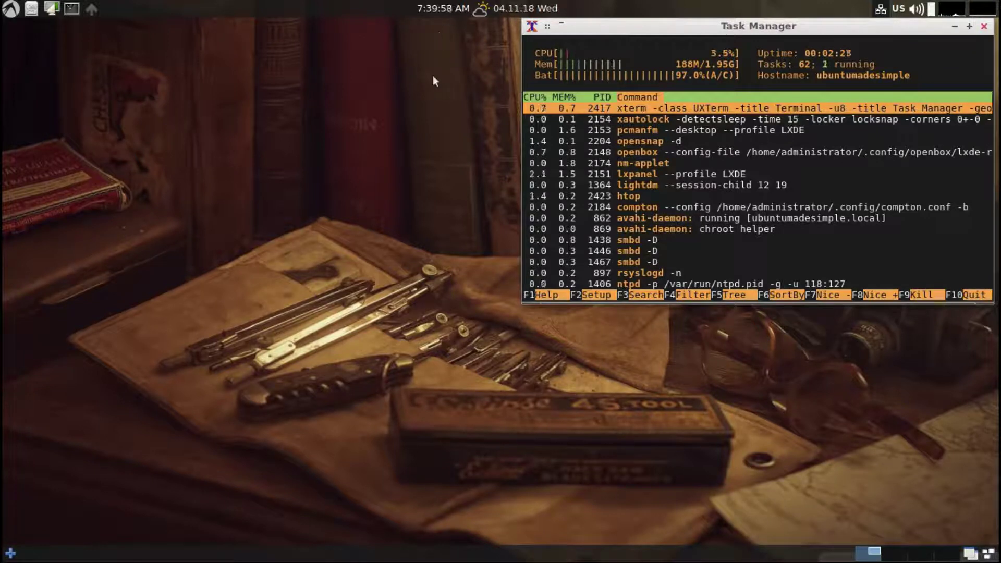
pyautogui.click(518, 14)
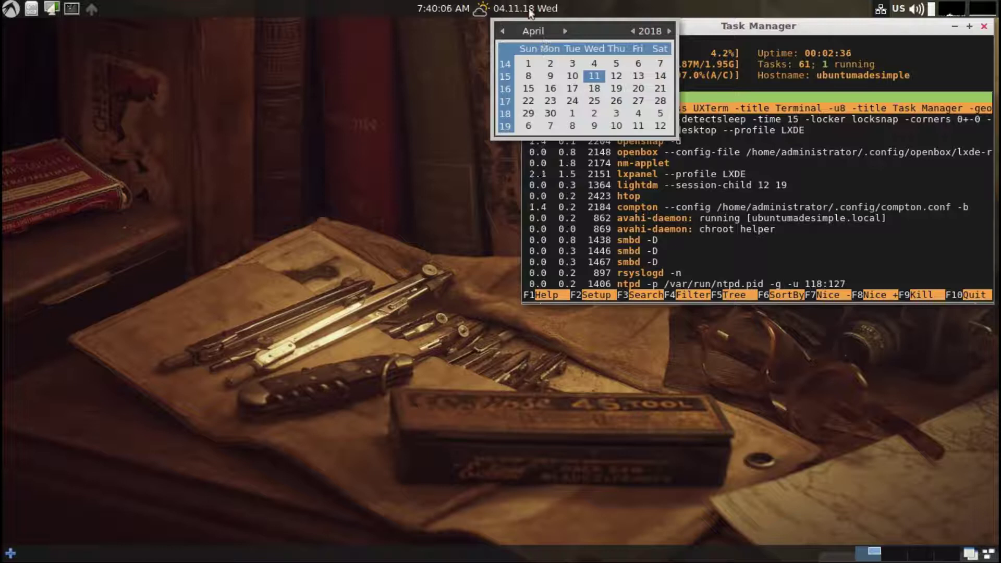
# Close the calendar, then open and close the weather forecast and Time and Date Settings.
pyautogui.click(531, 14)
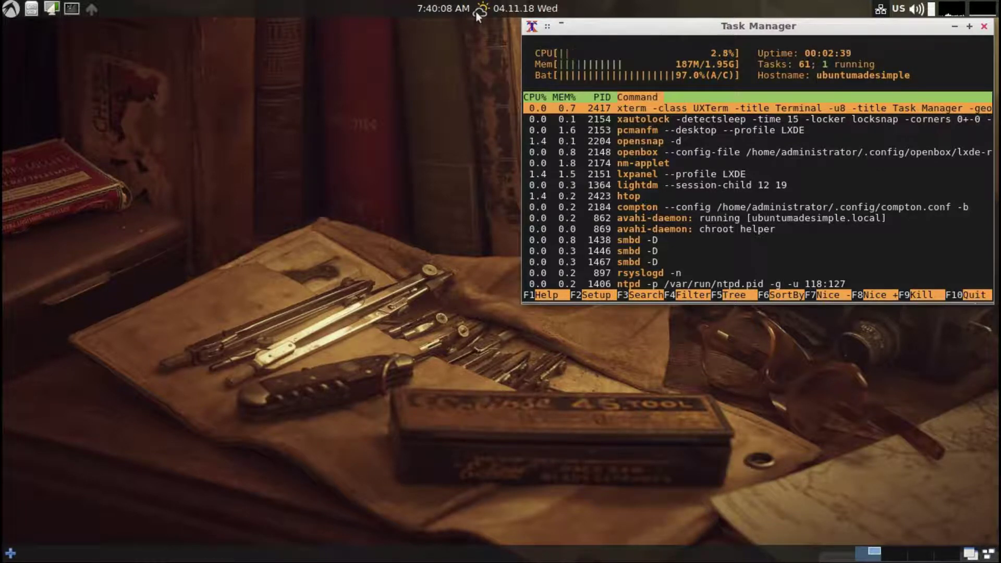
pyautogui.click(481, 11)
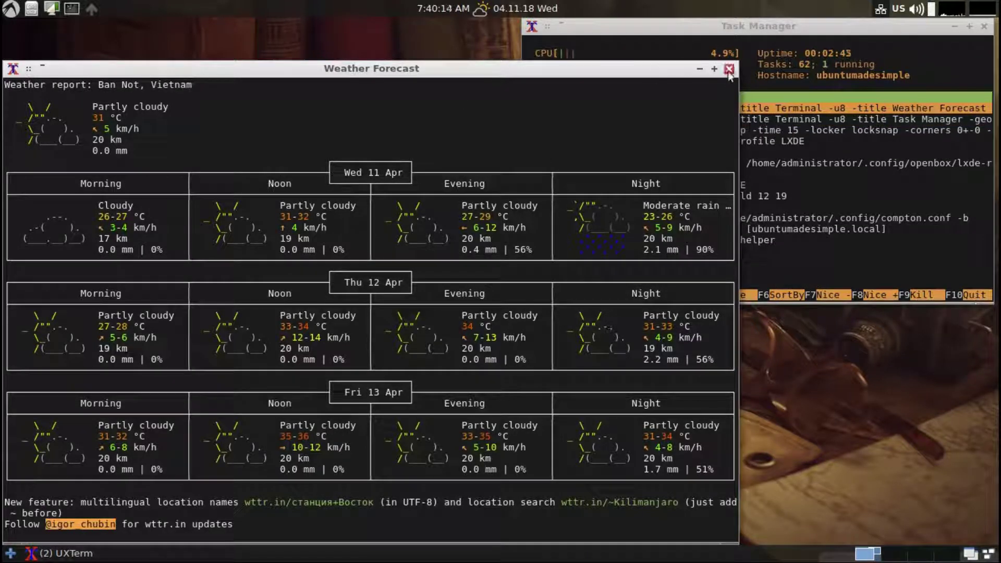
pyautogui.click(729, 68)
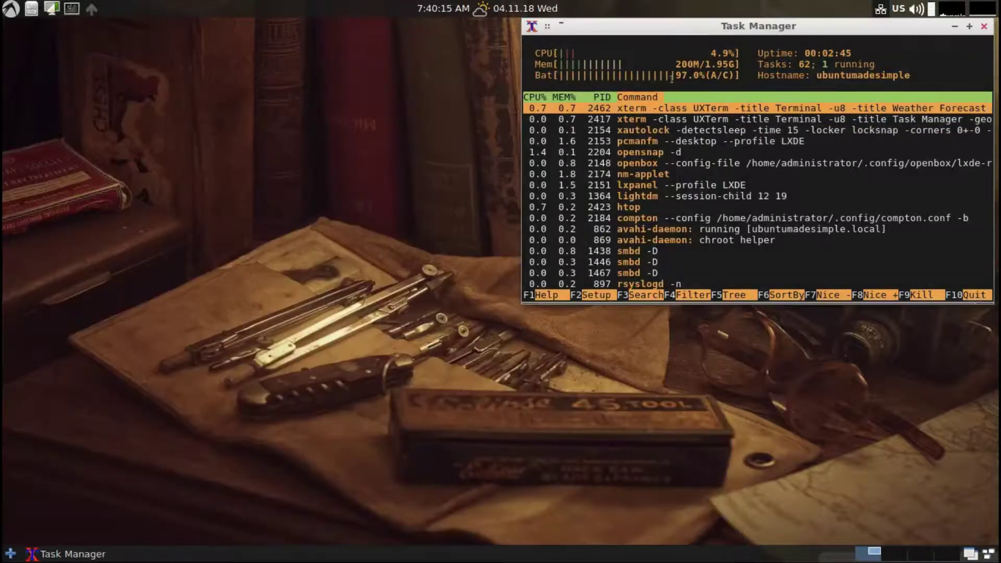
pyautogui.click(427, 11)
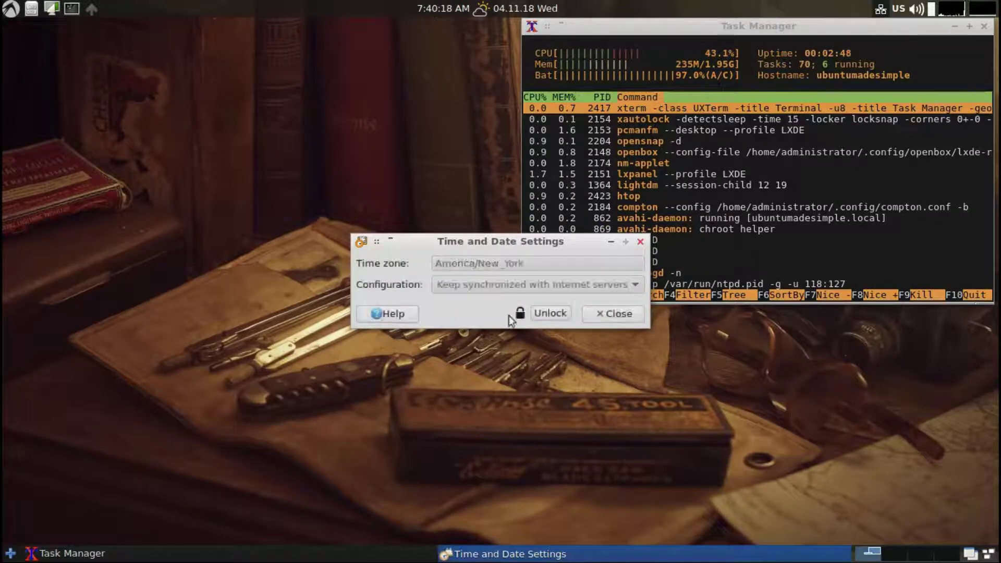
pyautogui.click(641, 243)
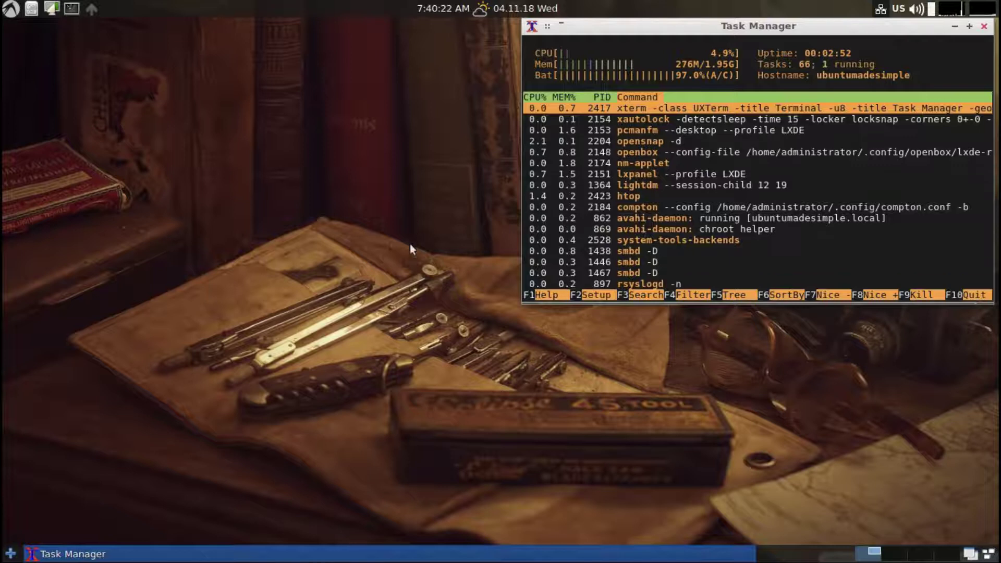
pyautogui.click(89, 10)
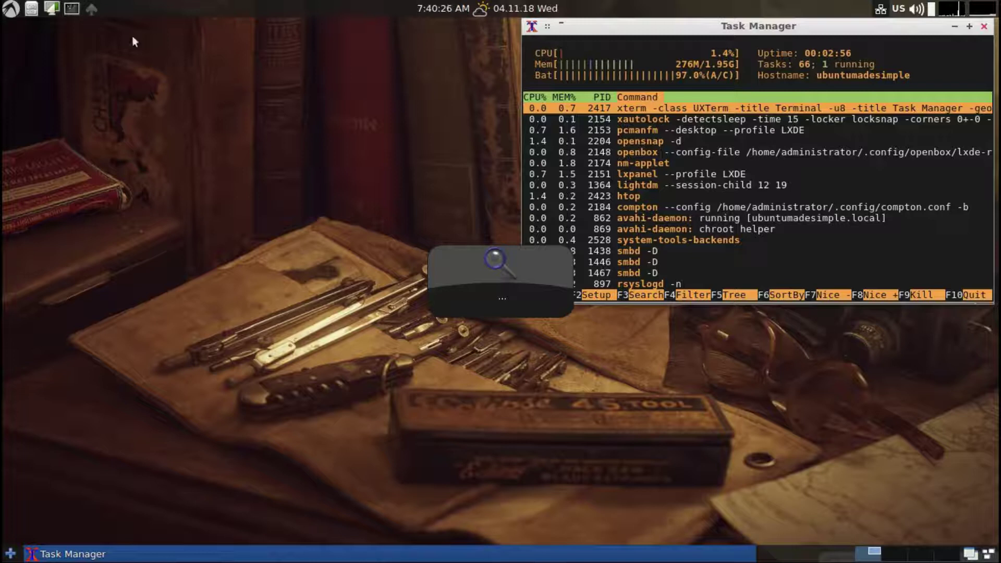
pyautogui.write('l')
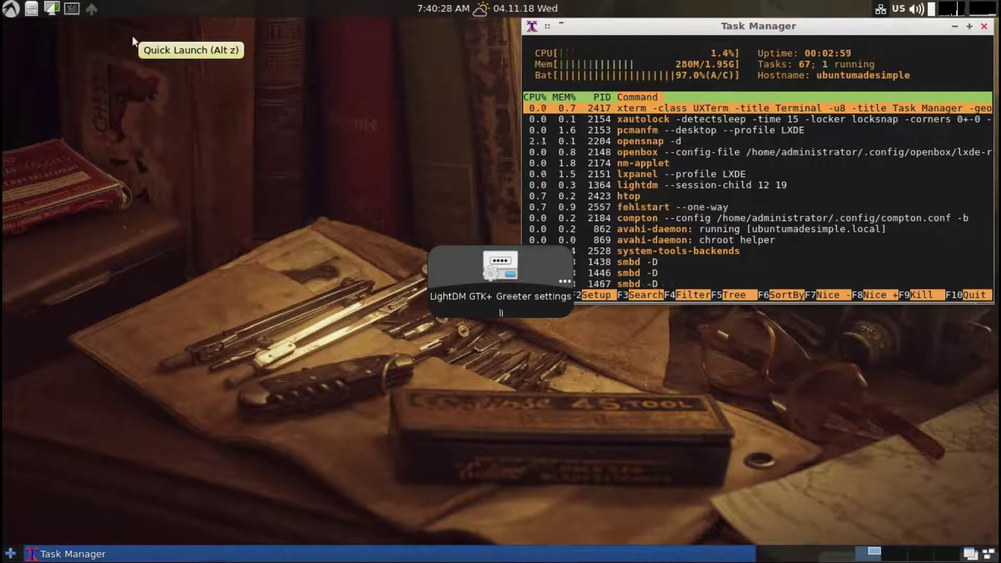
pyautogui.write('ibre')
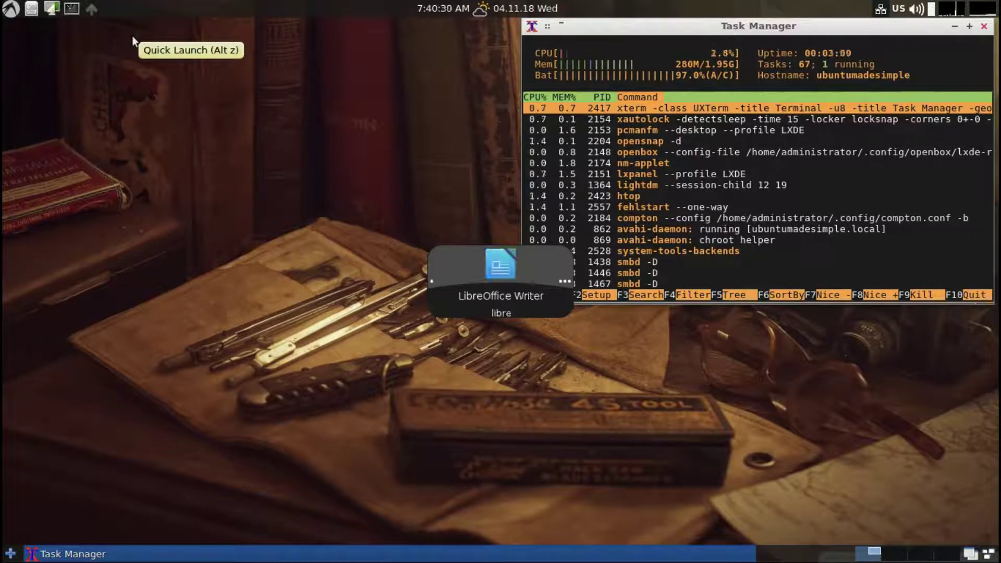
pyautogui.press('Return')
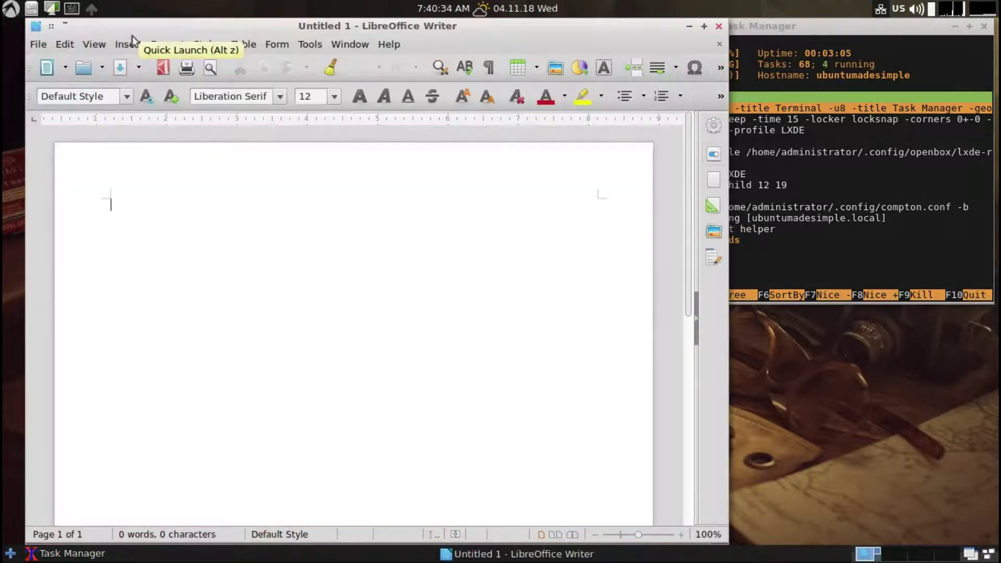
pyautogui.click(704, 26)
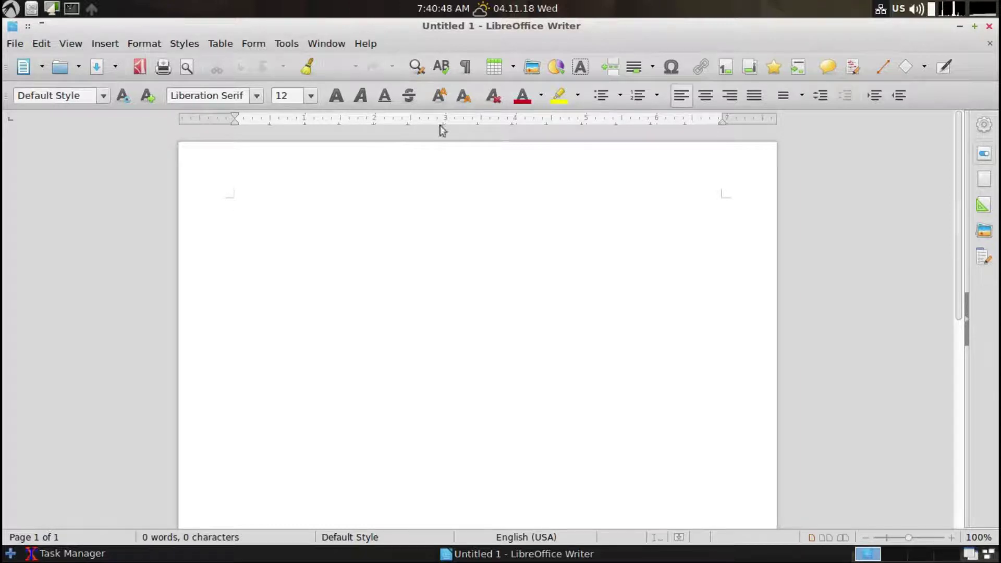
pyautogui.click(989, 29)
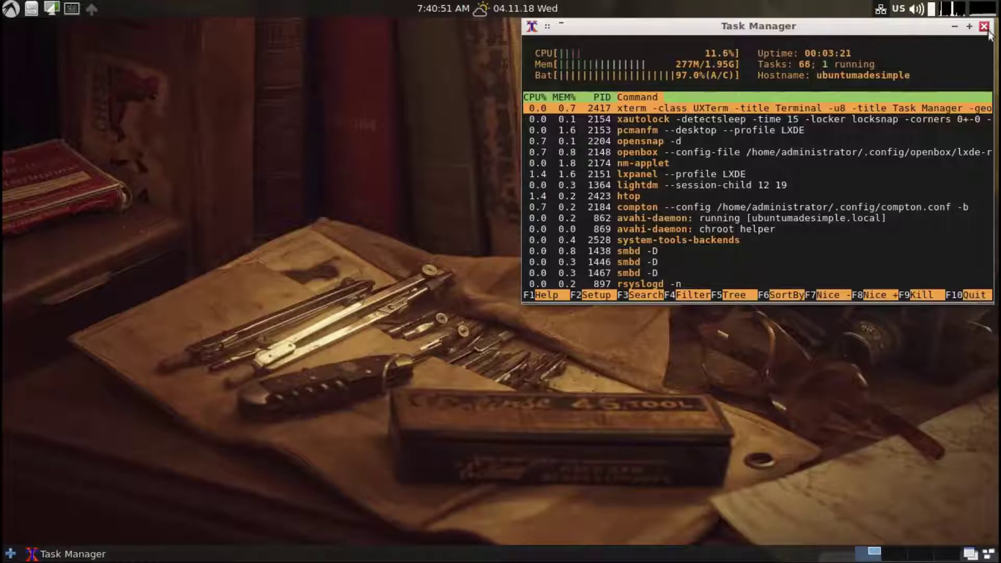
pyautogui.click(90, 9)
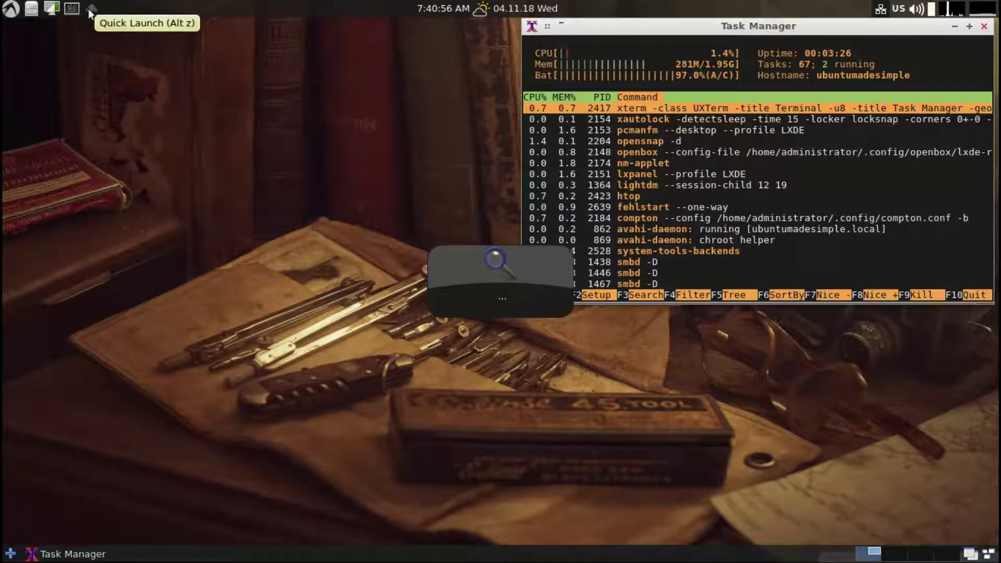
pyautogui.write('sea')
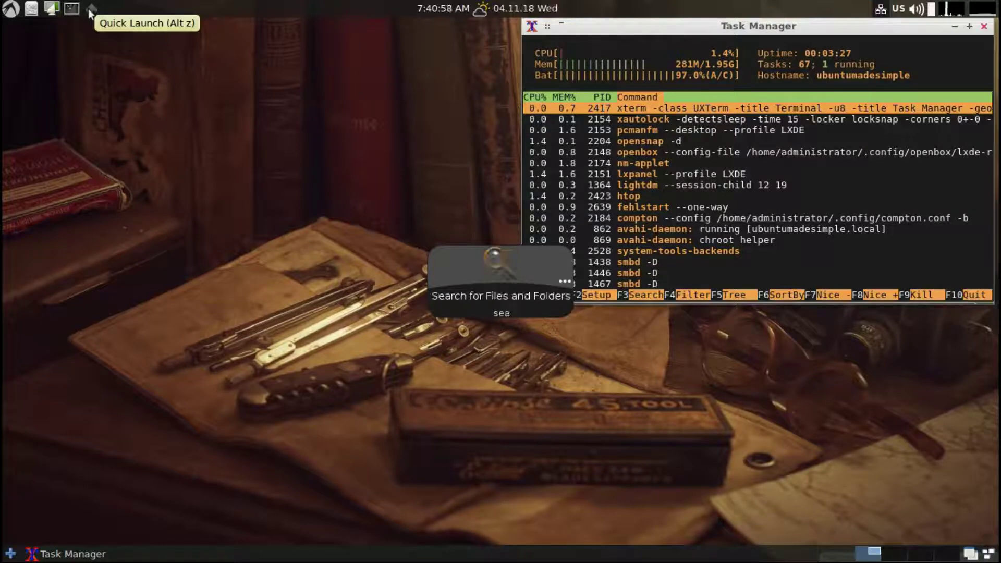
pyautogui.press('Right')
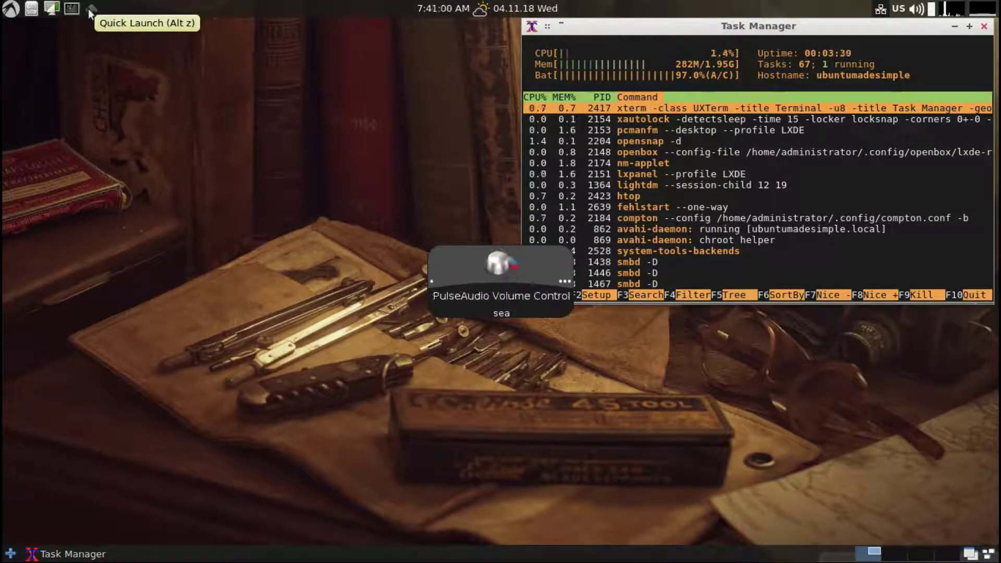
pyautogui.press('Right')
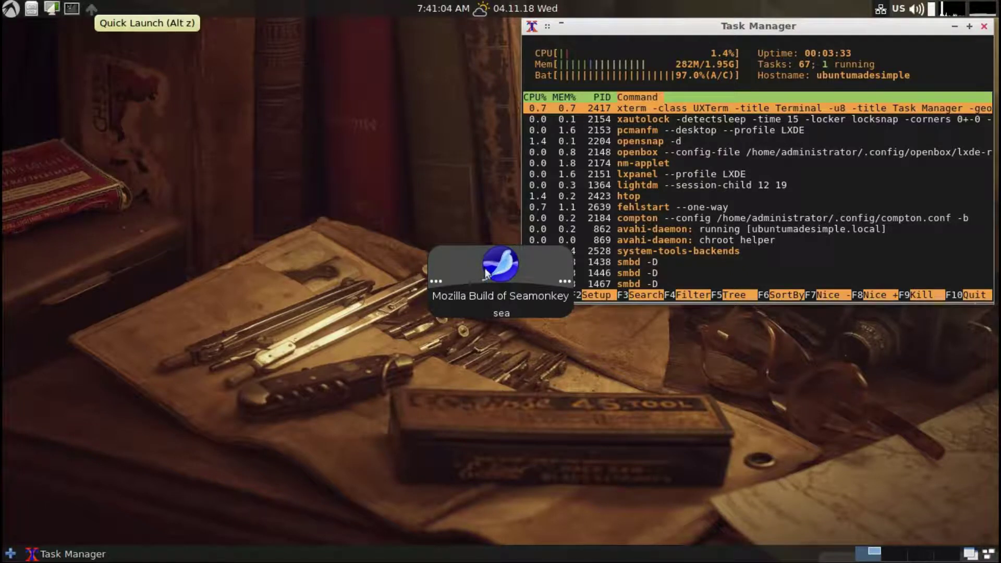
pyautogui.press('Return')
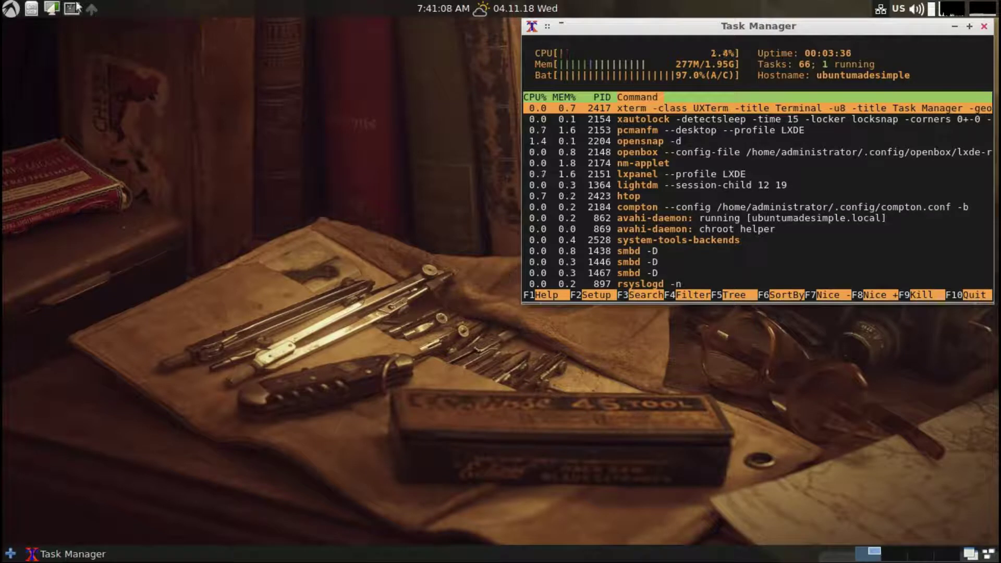
pyautogui.click(97, 3)
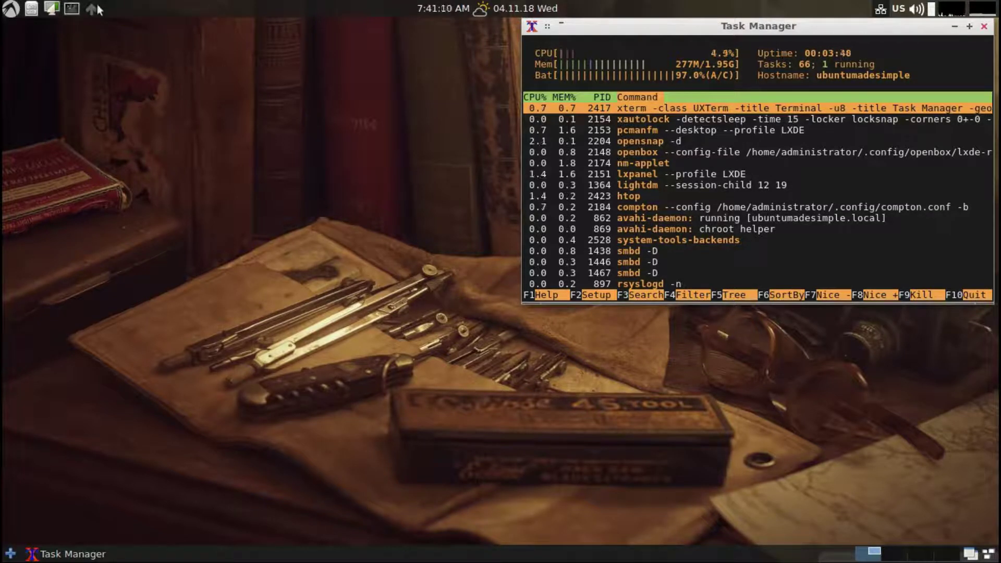
pyautogui.write('ht')
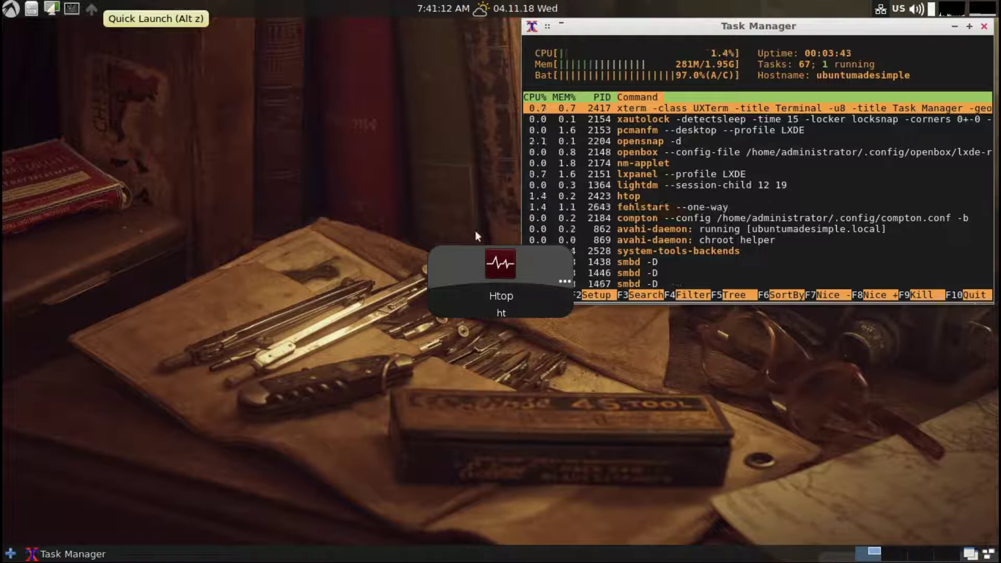
pyautogui.click(504, 262)
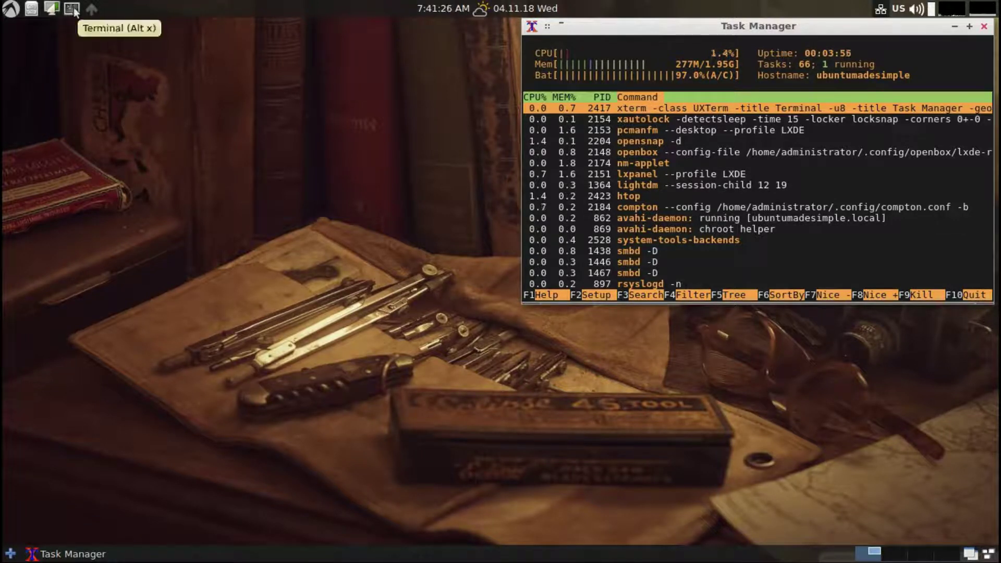
# Shuffle random wallpapers until the garden stone steps appear, then browse home folders to Pictures › Wallpapers.
pyautogui.click(71, 8)
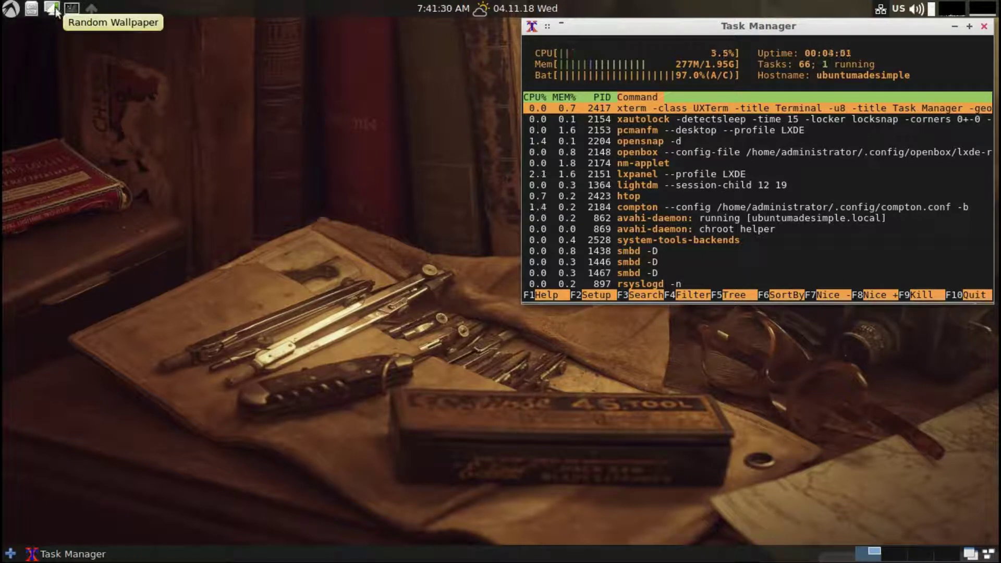
pyautogui.click(53, 8)
pyautogui.click(54, 8)
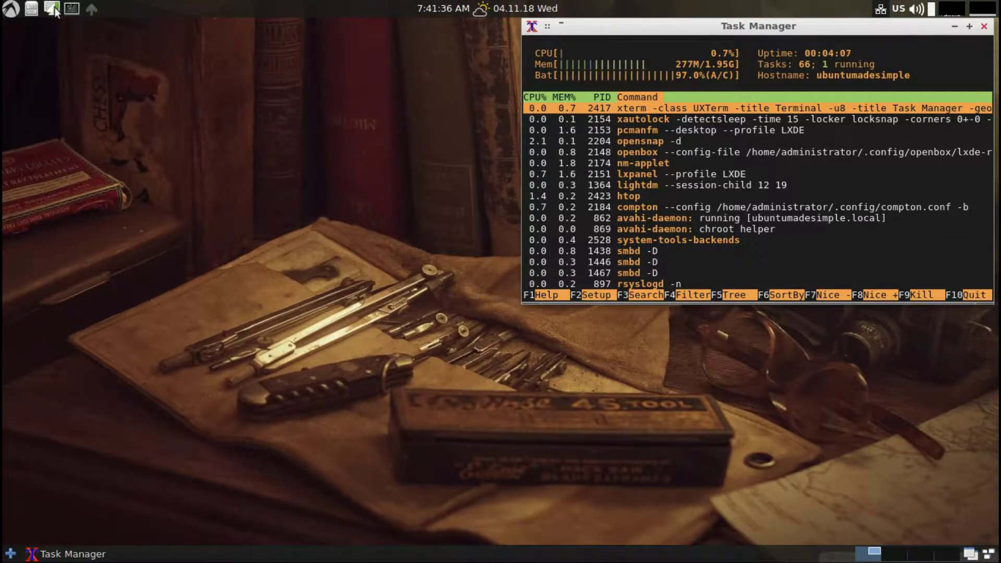
pyautogui.click(54, 8)
pyautogui.click(54, 8)
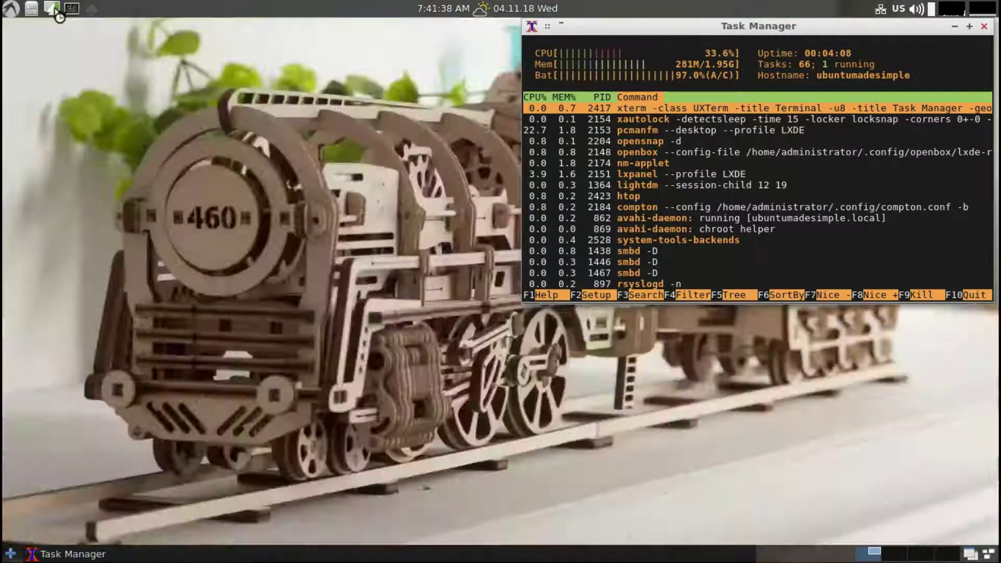
pyautogui.click(54, 8)
pyautogui.click(54, 8)
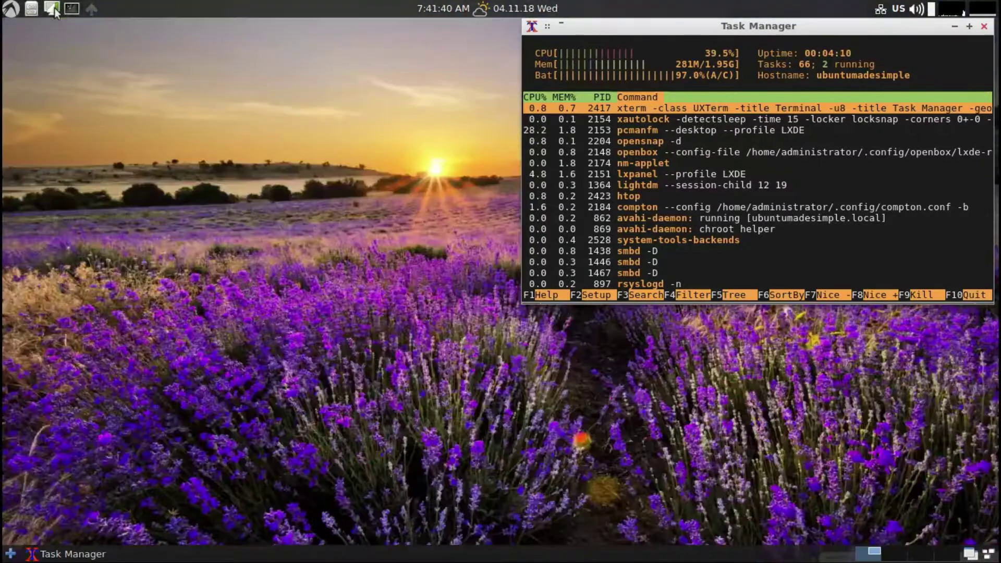
pyautogui.click(54, 8)
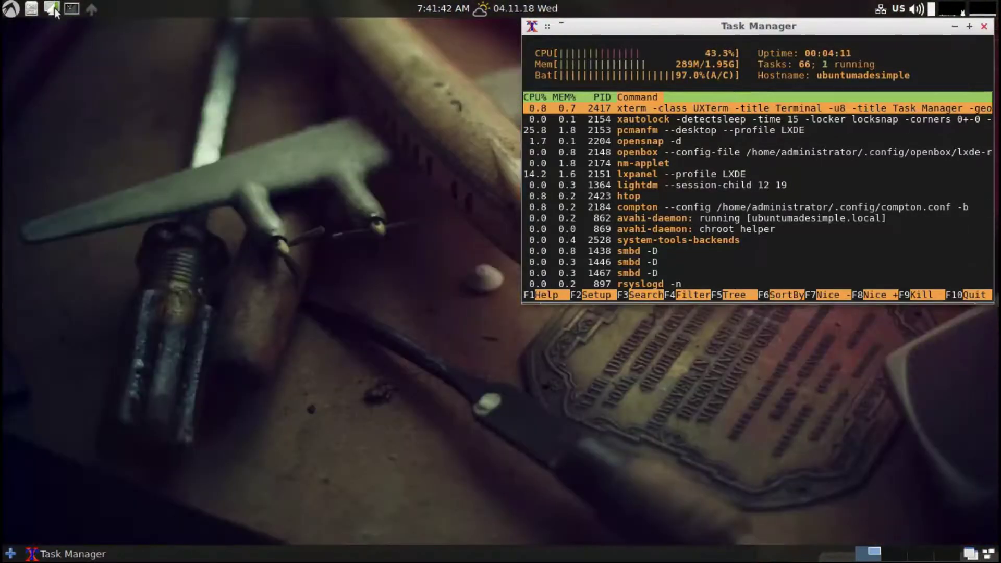
pyautogui.click(54, 8)
pyautogui.click(36, 17)
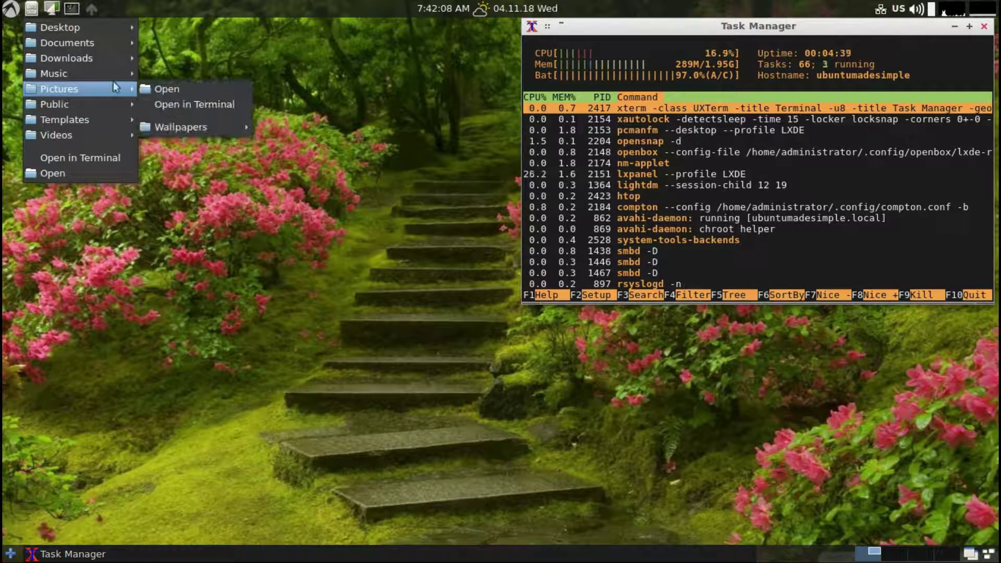
pyautogui.moveTo(58, 89)
pyautogui.moveTo(187, 127)
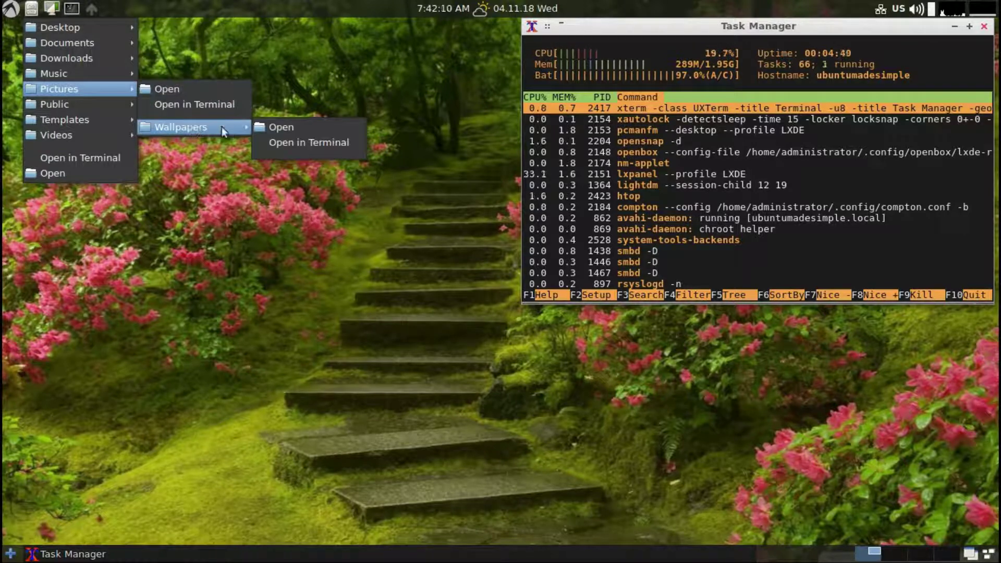
# Open the Wallpapers folder maximized and switch it to Thumbnail View.
pyautogui.click(284, 128)
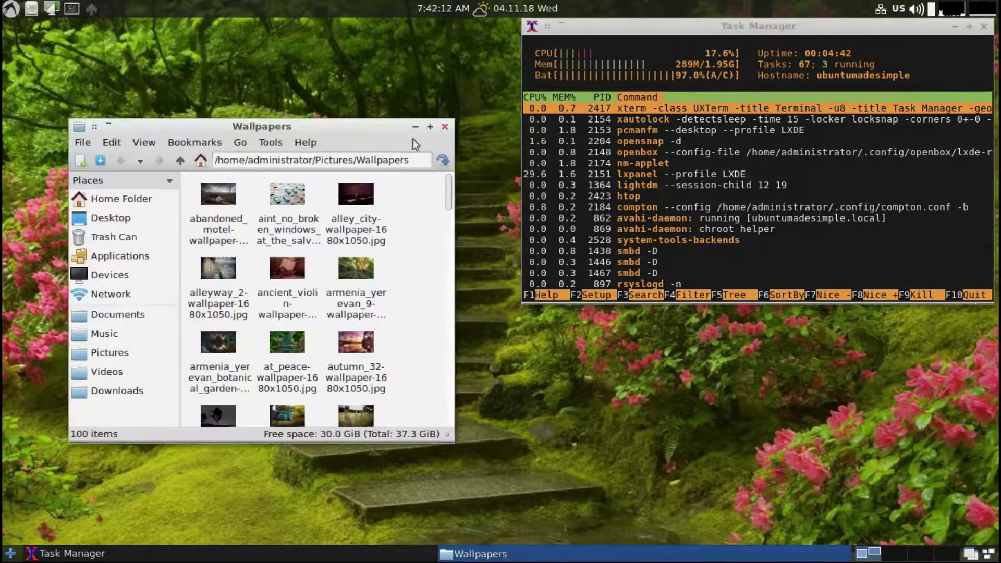
pyautogui.click(428, 128)
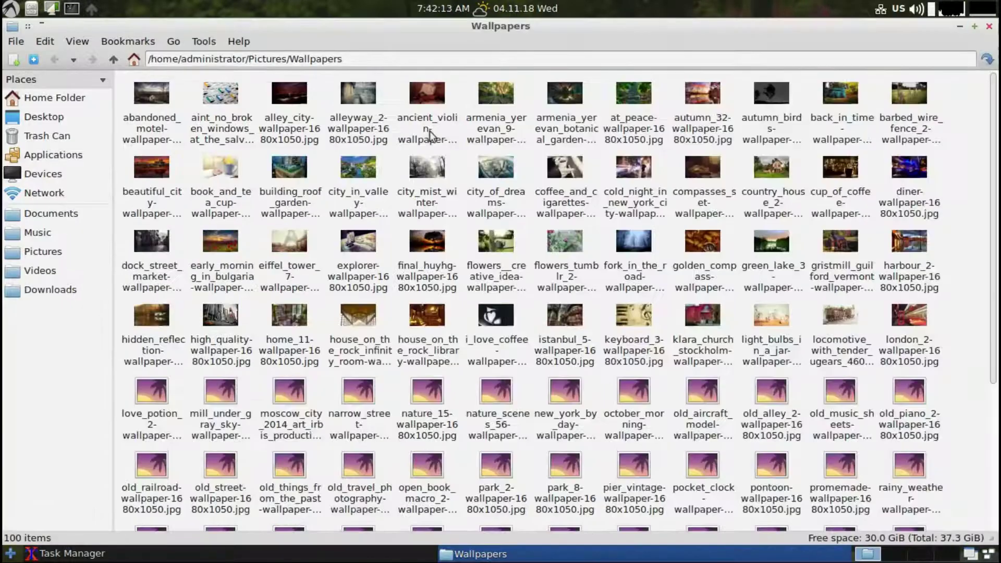
pyautogui.click(73, 41)
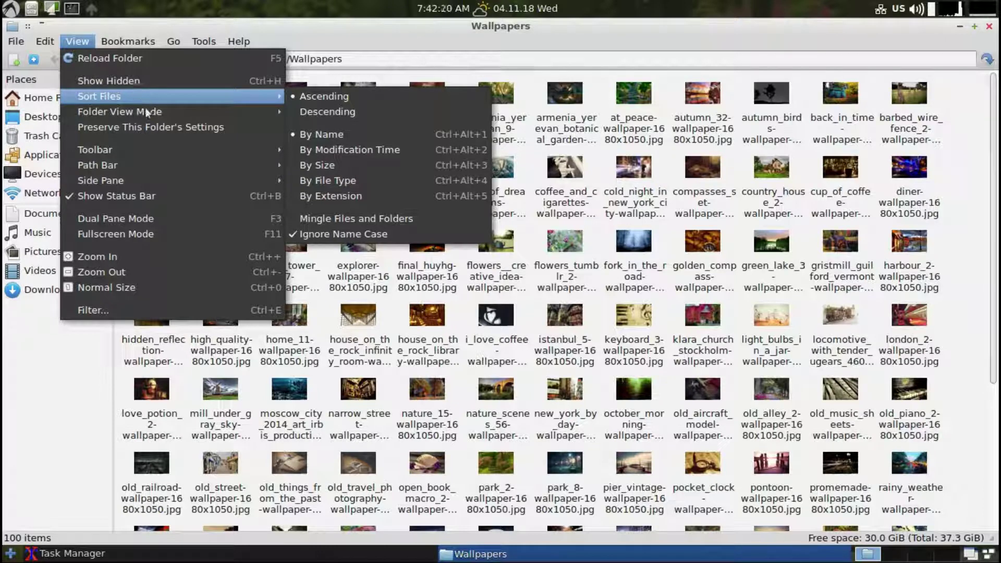
pyautogui.moveTo(120, 111)
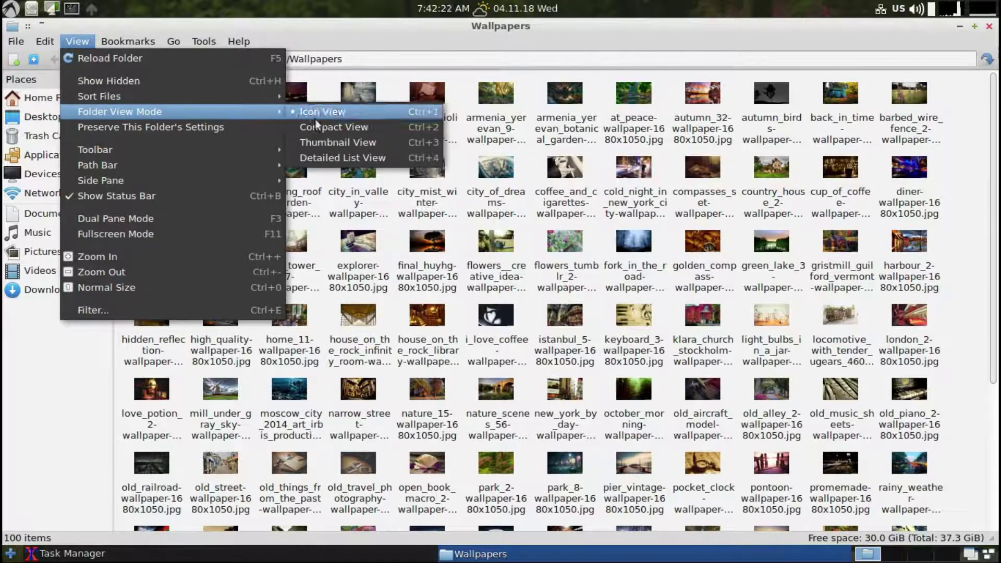
pyautogui.click(321, 137)
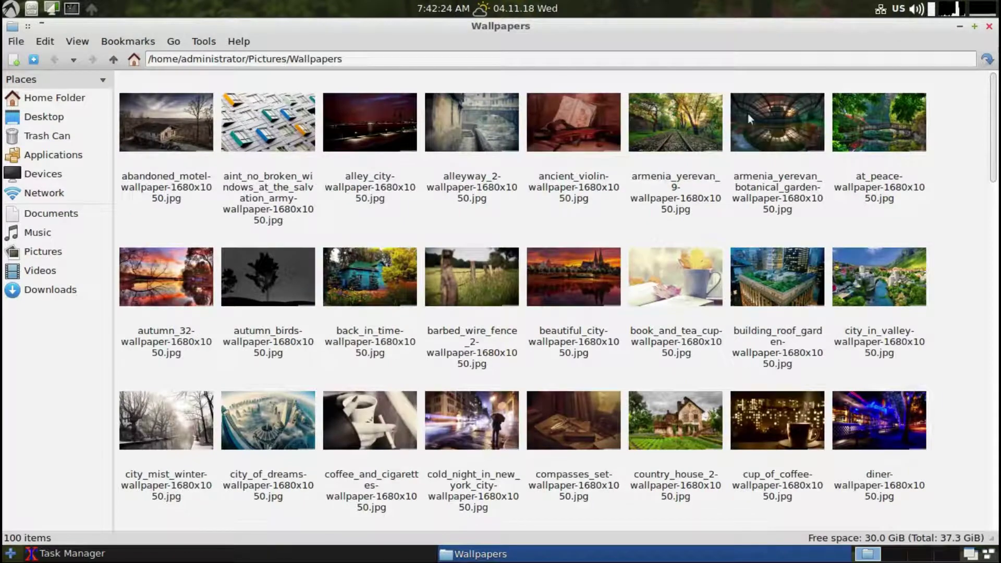
# Scroll the wallpaper thumbnails, restore and reposition the window, then close it.
pyautogui.moveTo(993, 111); pyautogui.dragTo(999, 457)
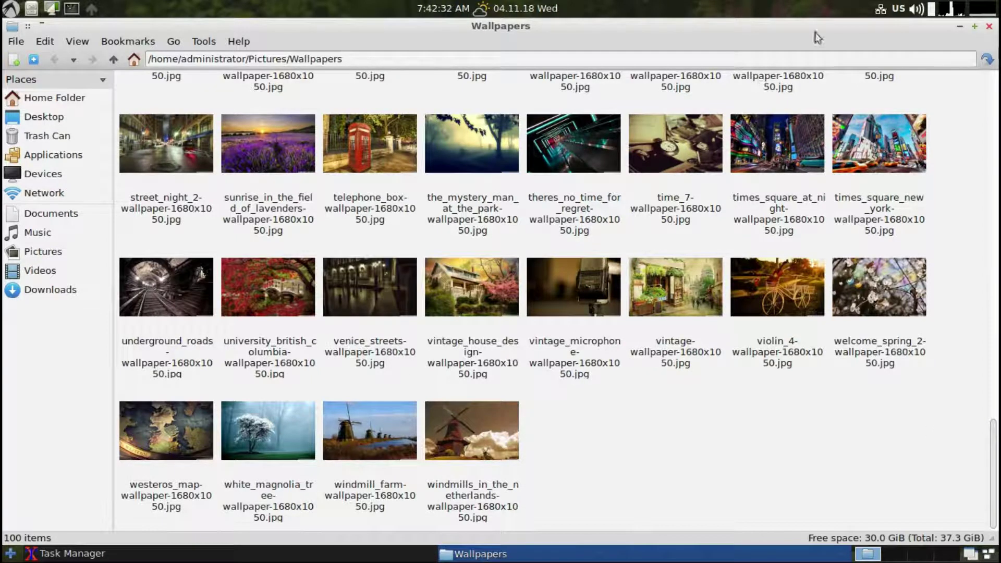
pyautogui.moveTo(815, 32); pyautogui.dragTo(662, 70)
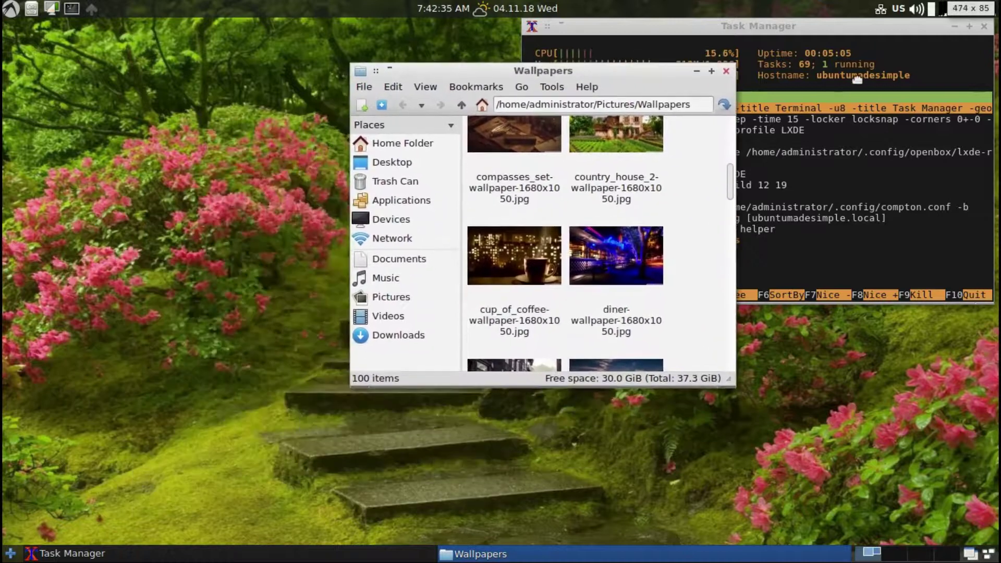
pyautogui.moveTo(857, 80)
pyautogui.mouseDown()
pyautogui.moveTo(973, 7)
pyautogui.moveTo(854, 122)
pyautogui.moveTo(613, 95)
pyautogui.moveTo(632, 228)
pyautogui.mouseUp()
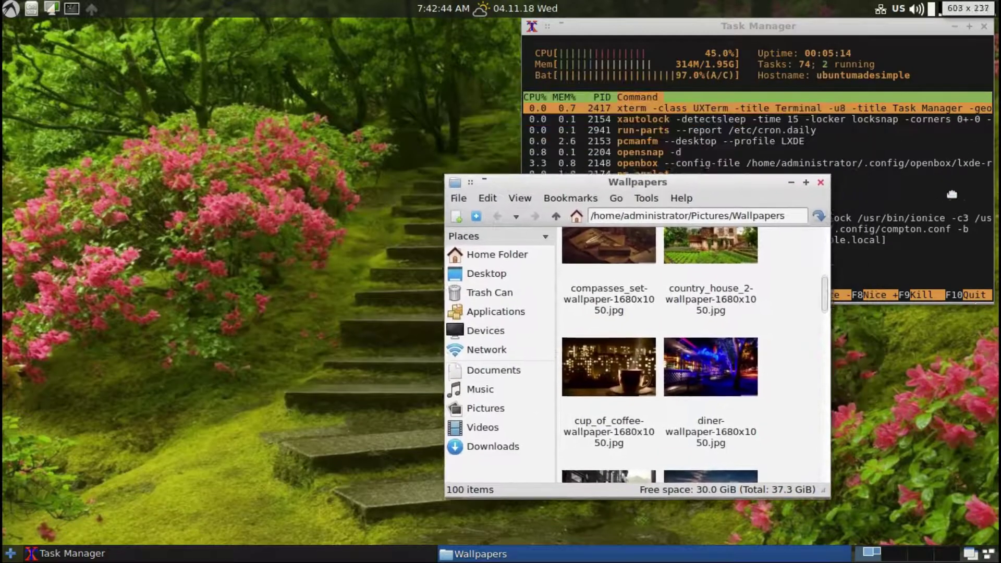
pyautogui.moveTo(633, 228); pyautogui.dragTo(815, 190)
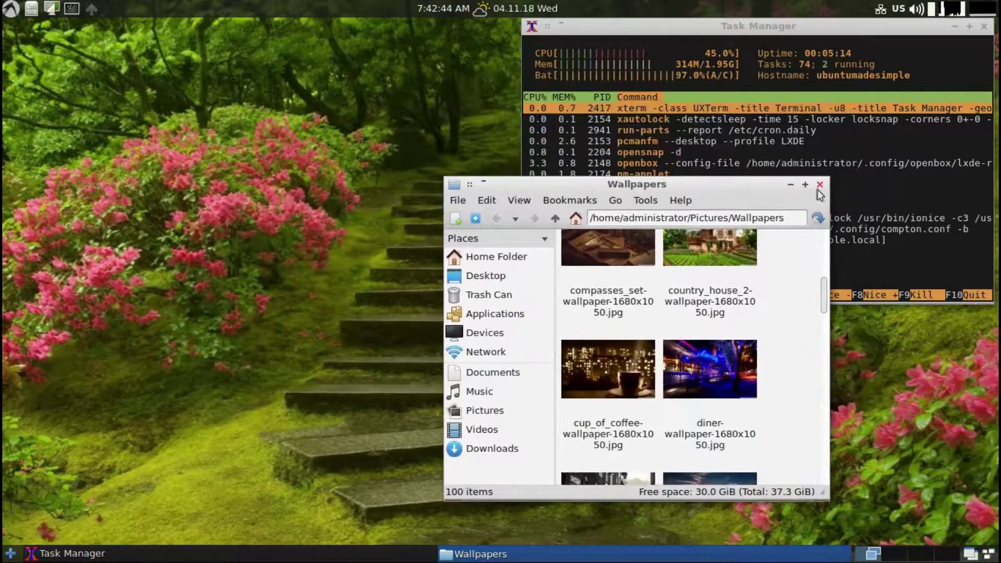
pyautogui.click(820, 185)
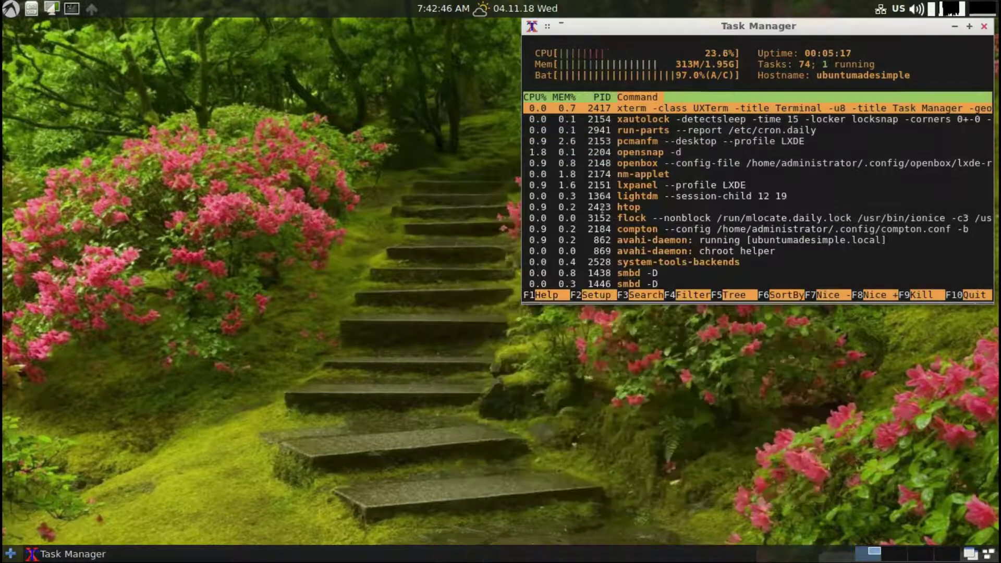
# Open the main menu at Control Menu › Software, showing Synaptic and the update checker.
pyautogui.click(12, 9)
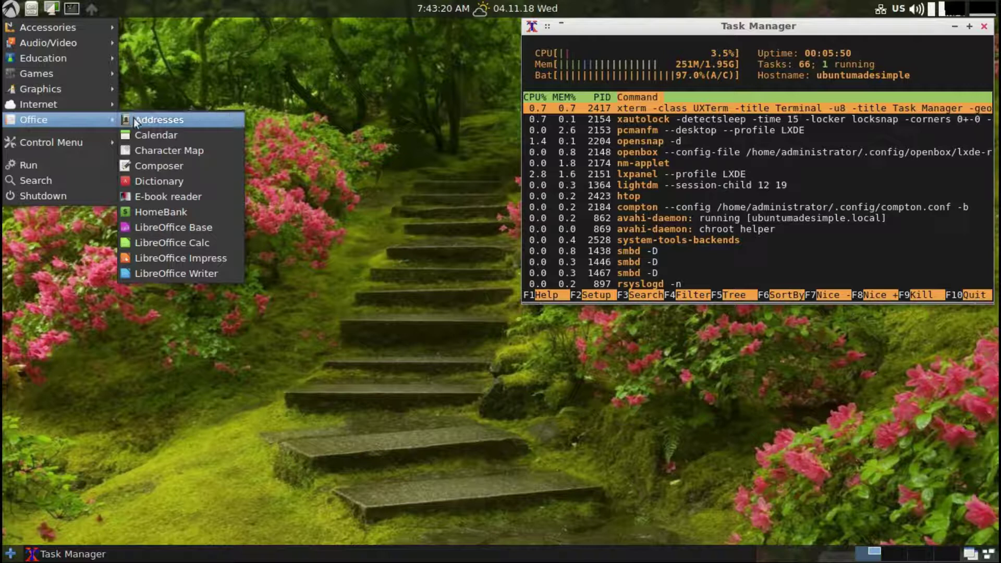
pyautogui.moveTo(55, 142)
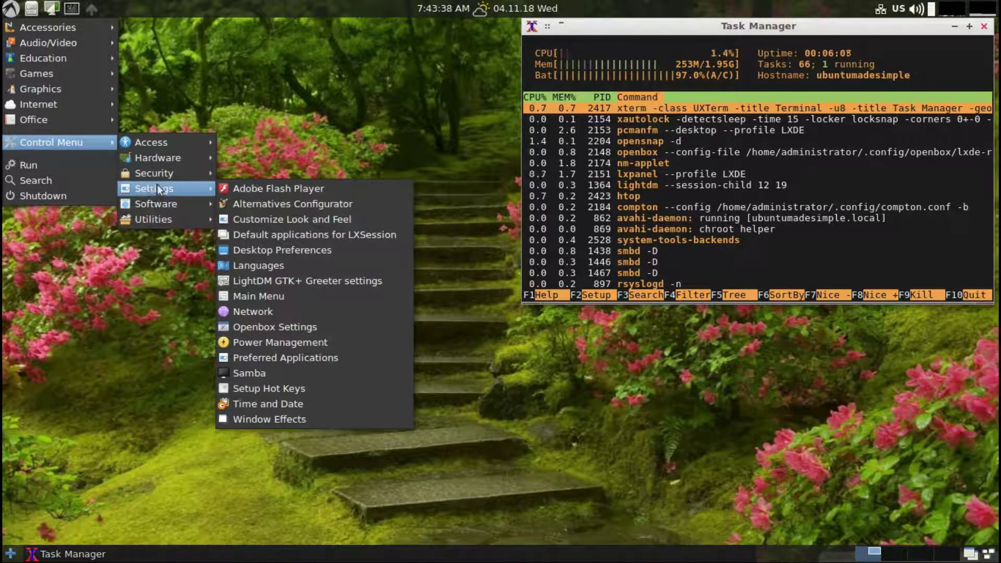
pyautogui.moveTo(155, 204)
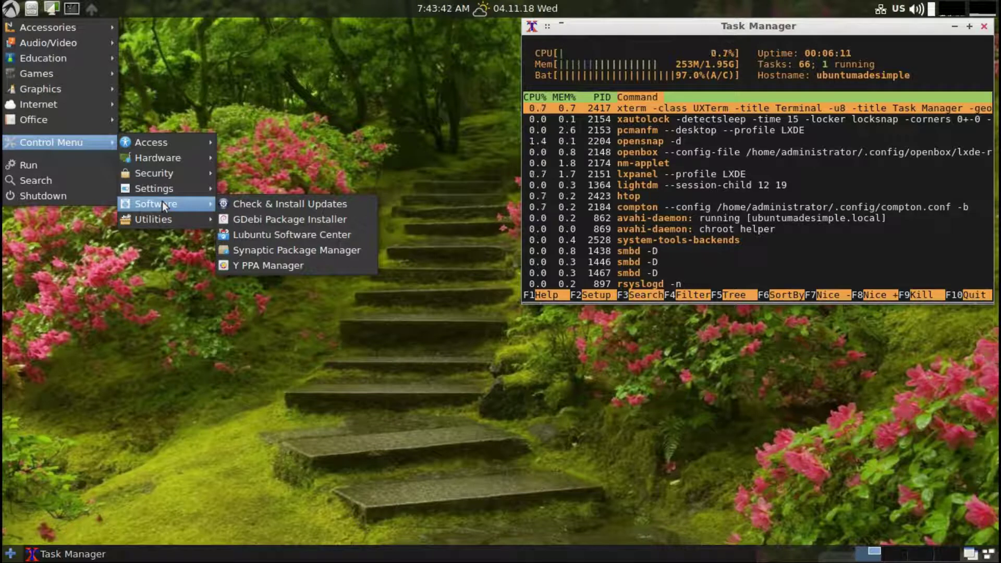
# Launch Check & Install Updates and authenticate with the password to start uCareSystem Core.
pyautogui.click(255, 209)
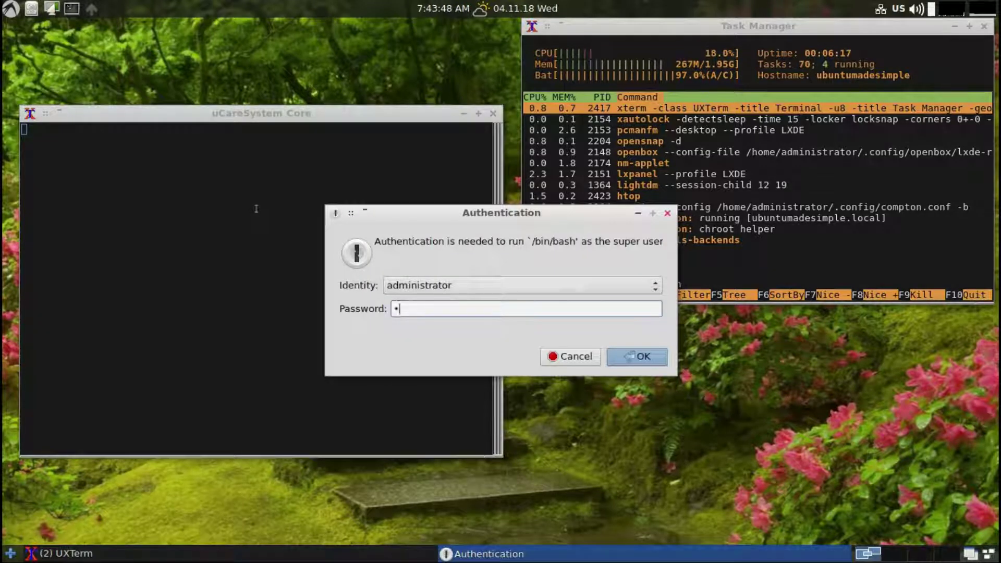
pyautogui.write('****')
pyautogui.press('Return')
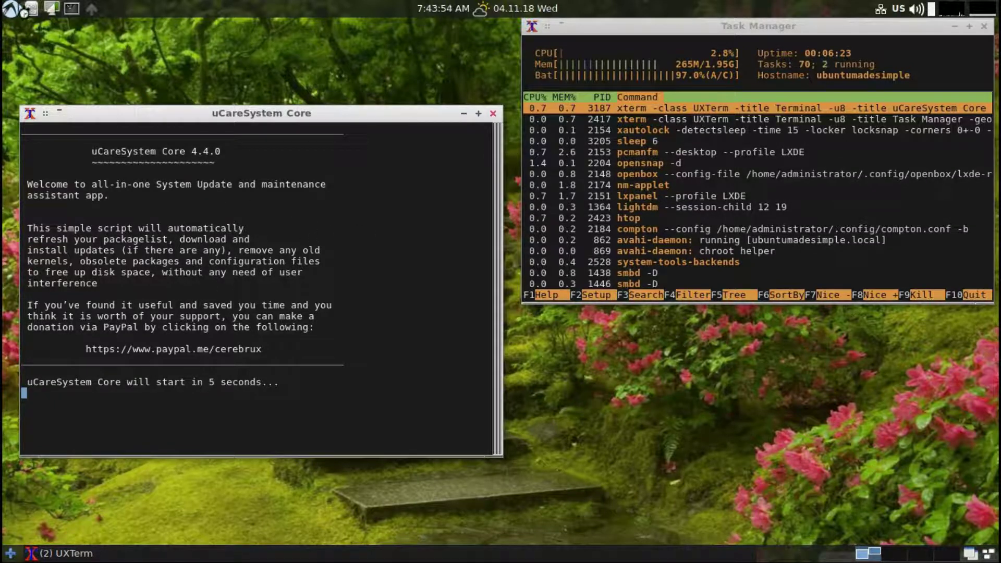
pyautogui.click(12, 8)
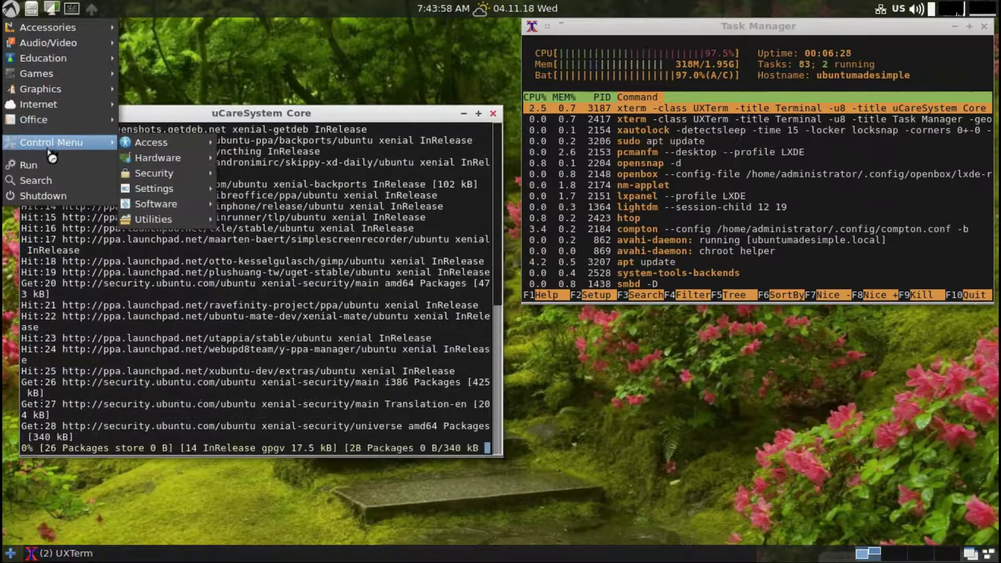
pyautogui.click(49, 166)
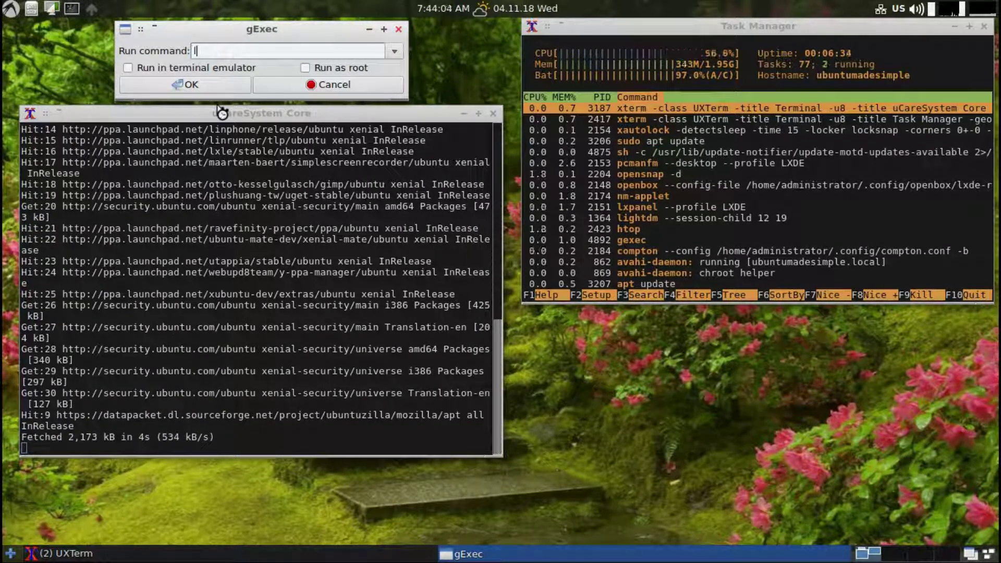
pyautogui.write('ibre')
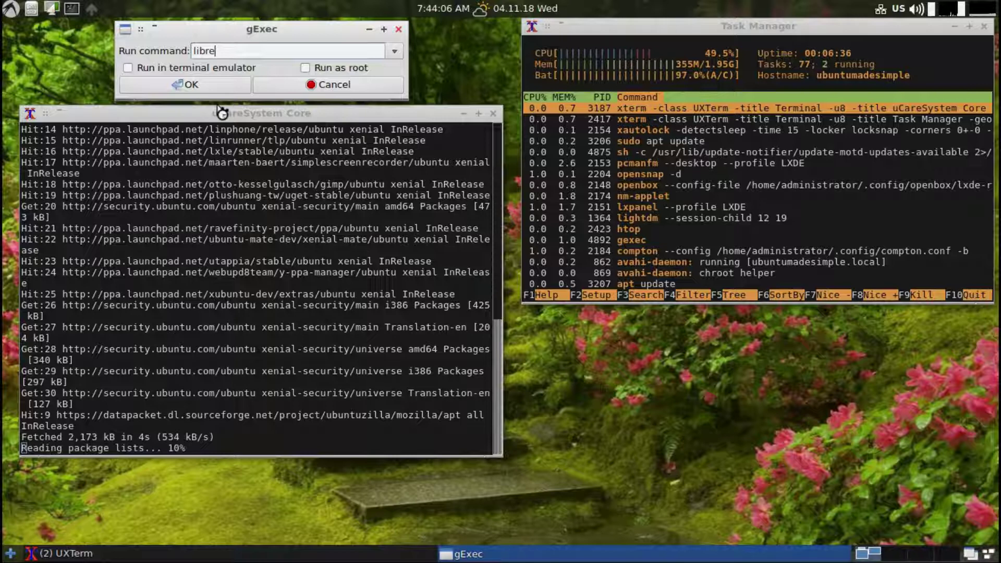
pyautogui.write('office')
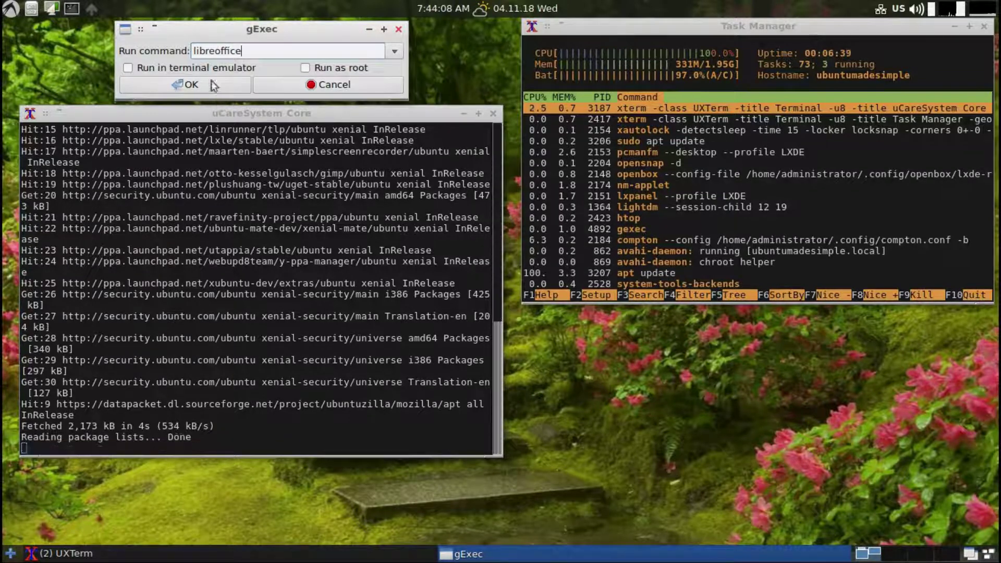
pyautogui.click(208, 83)
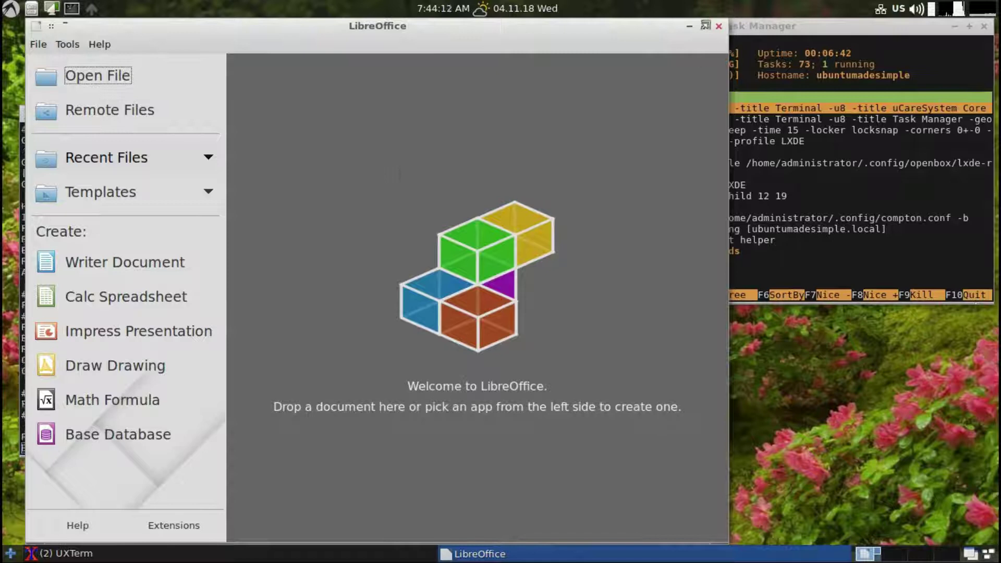
pyautogui.click(719, 26)
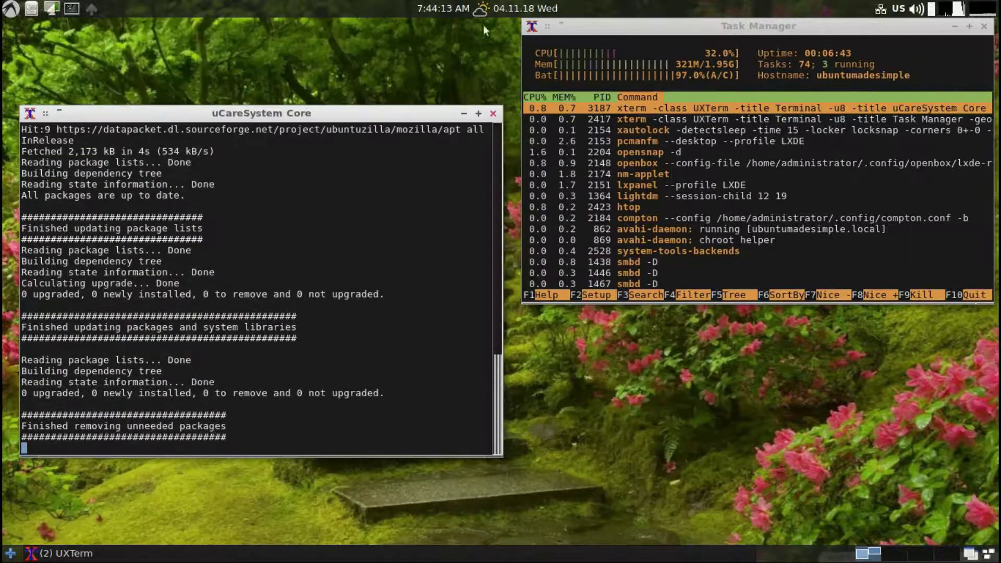
# Open Search for Files, view its Look in folder choices, then close the search window.
pyautogui.click(10, 8)
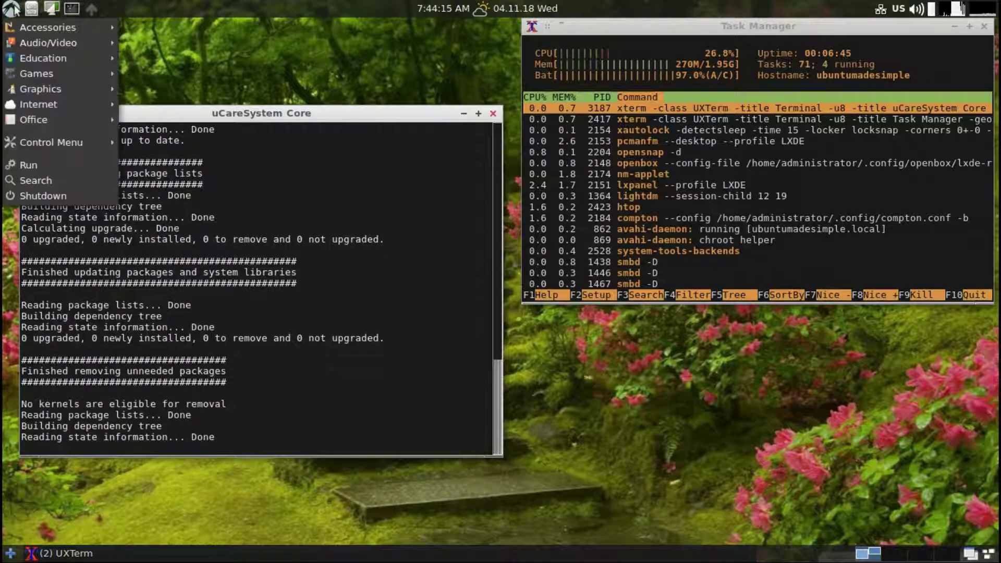
pyautogui.click(28, 180)
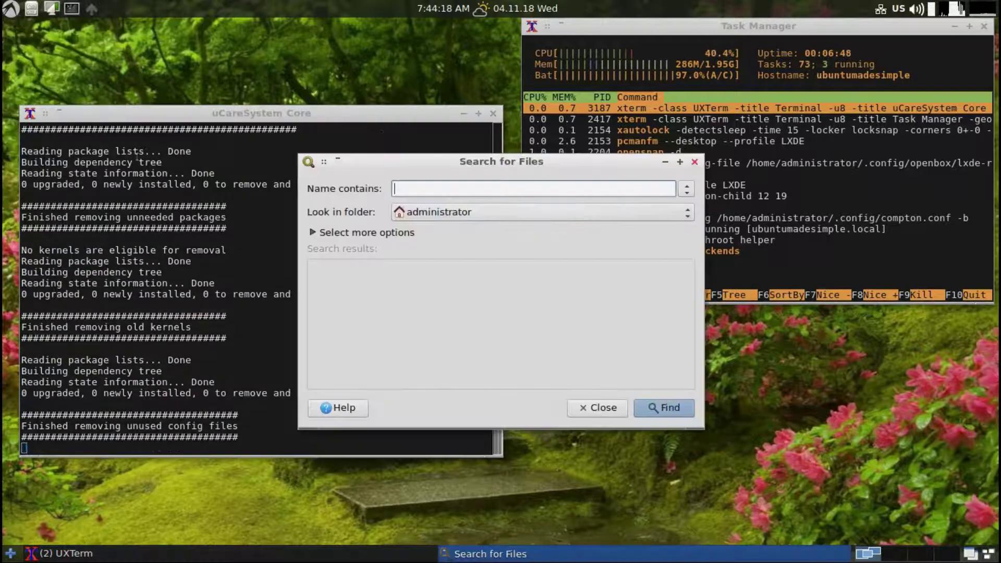
pyautogui.click(437, 215)
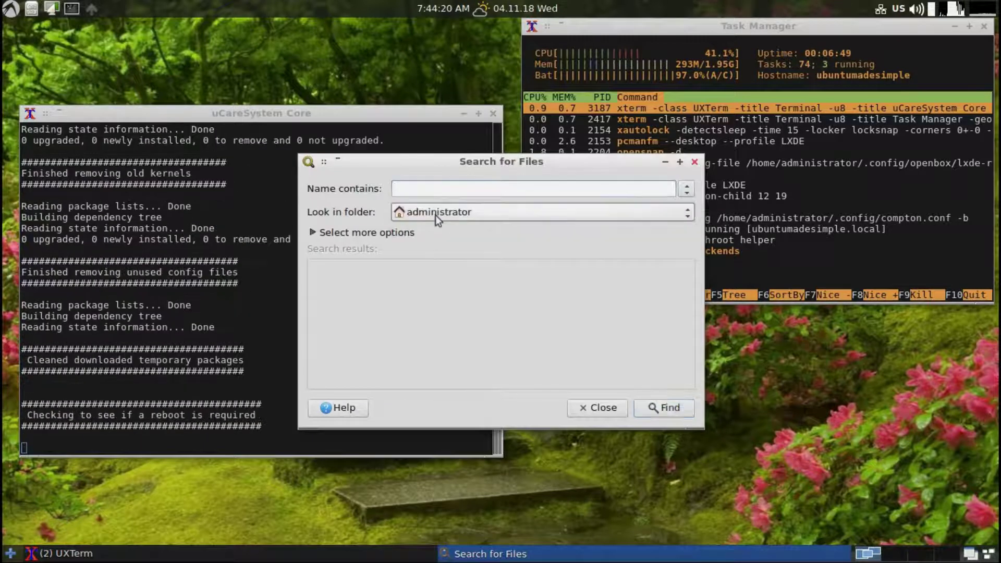
pyautogui.click(691, 166)
pyautogui.click(694, 162)
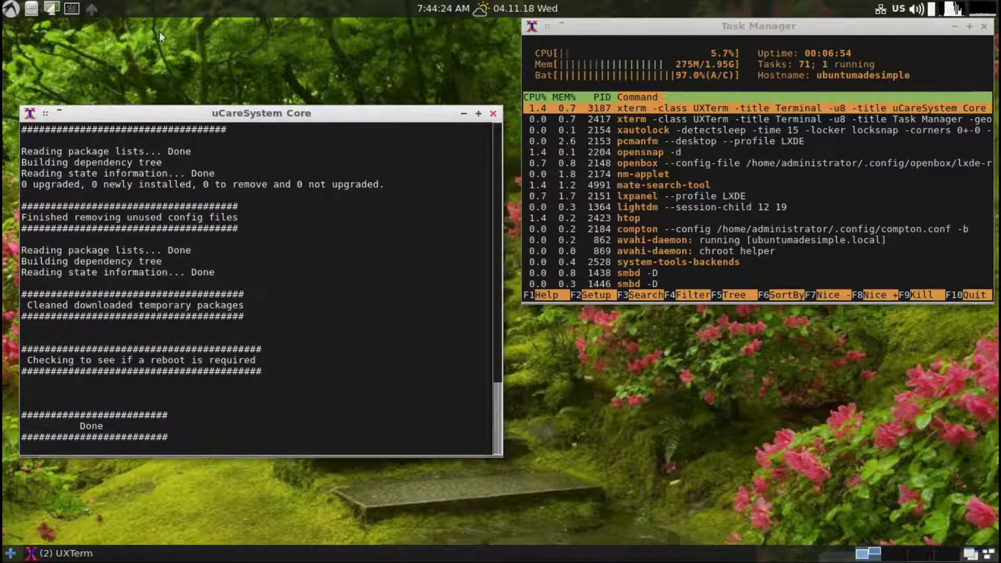
pyautogui.click(11, 9)
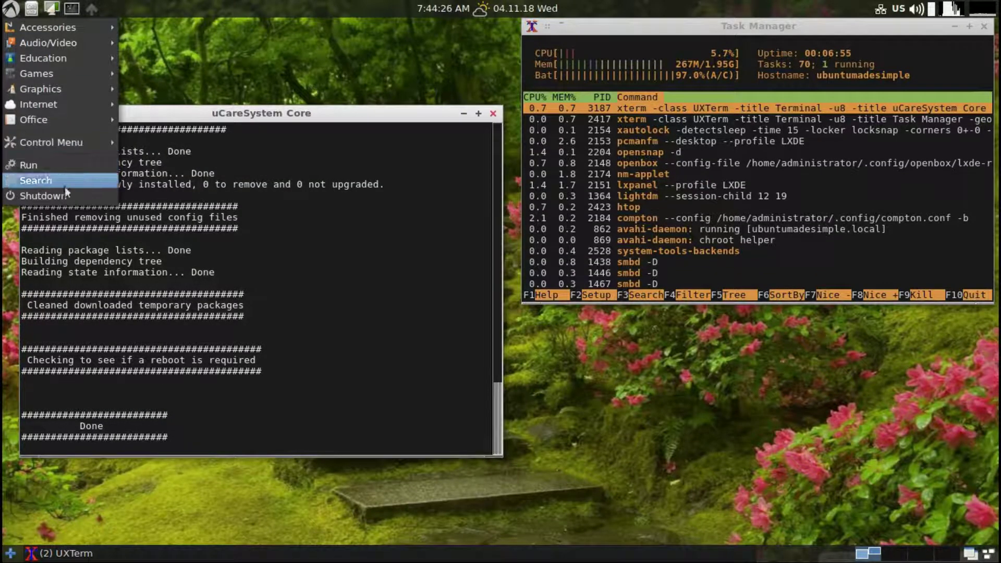
# Close the menu and list the two grouped UXTerm windows from the taskbar.
pyautogui.click(293, 296)
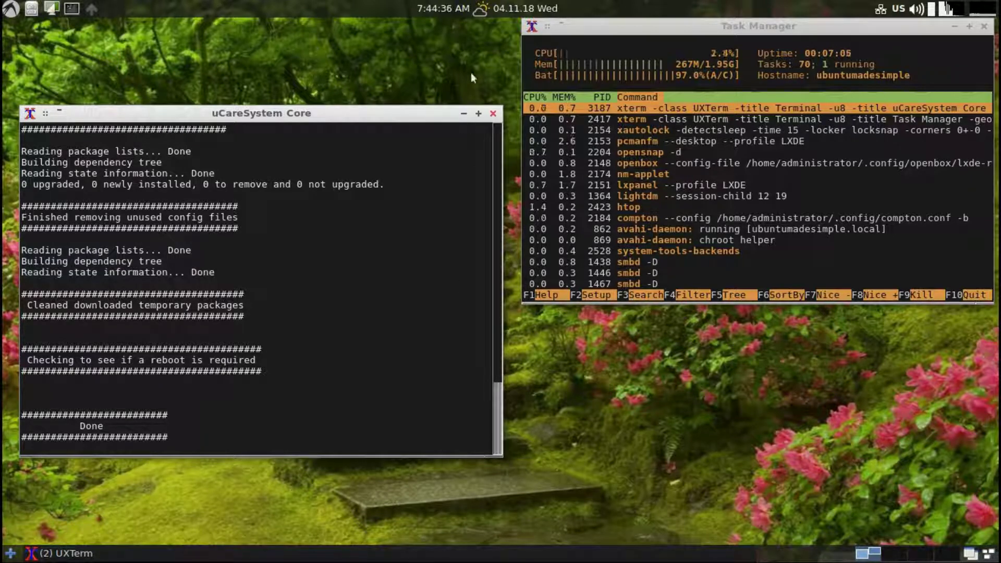
pyautogui.click(429, 559)
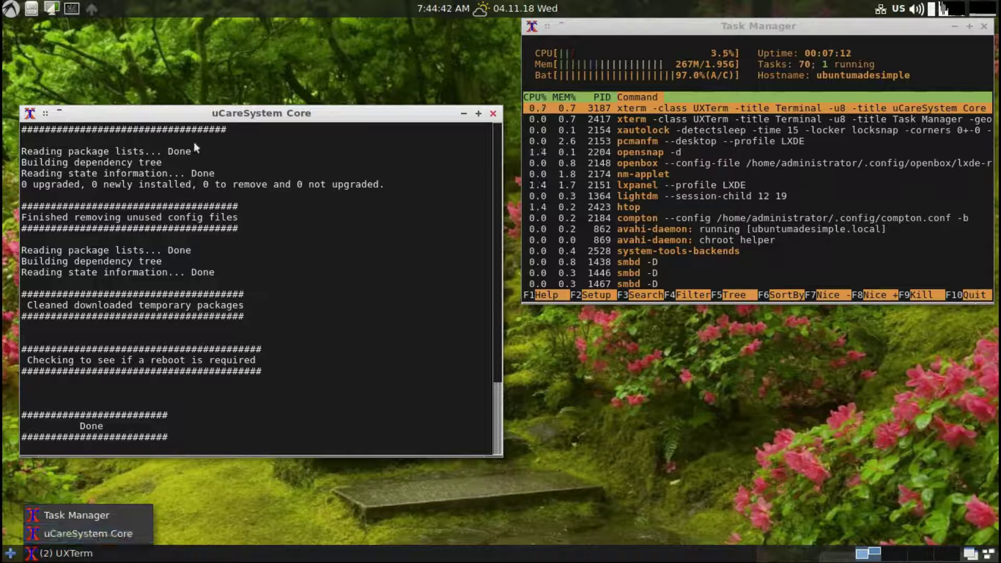
# Open the home folder in the file manager, then launch Audacity via 'aud' search and the Audio/Video menu.
pyautogui.click(31, 8)
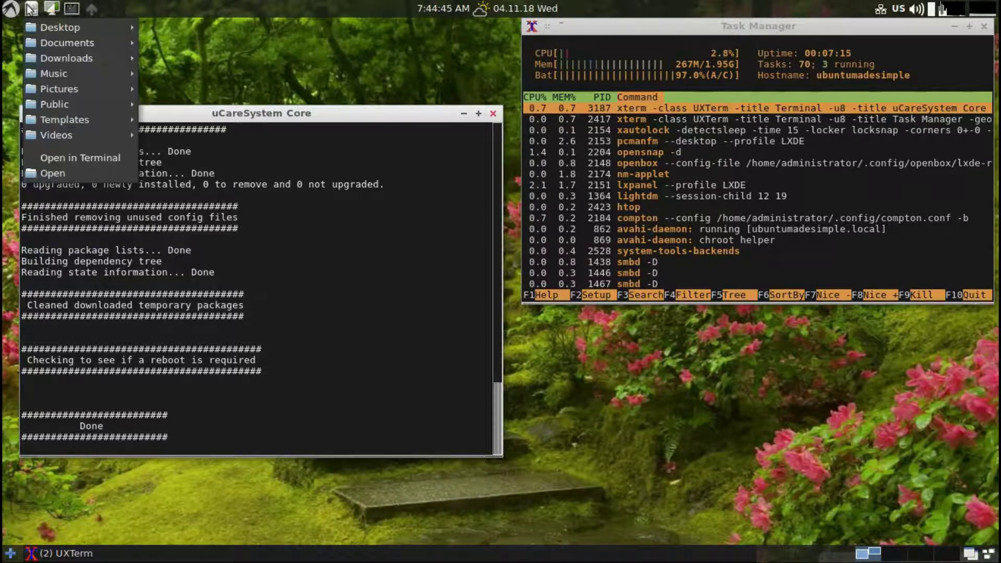
pyautogui.click(50, 173)
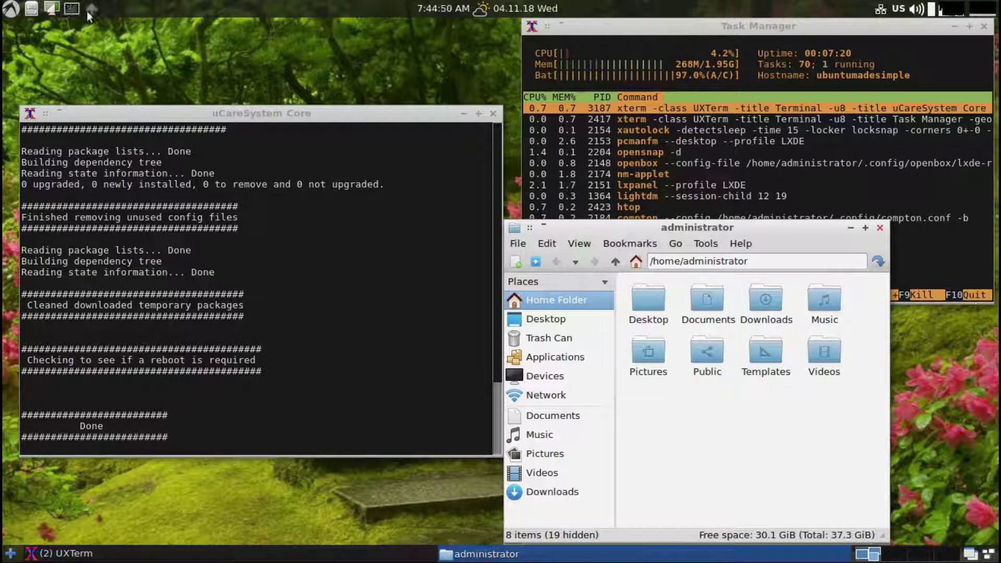
pyautogui.click(87, 11)
pyautogui.write('aud')
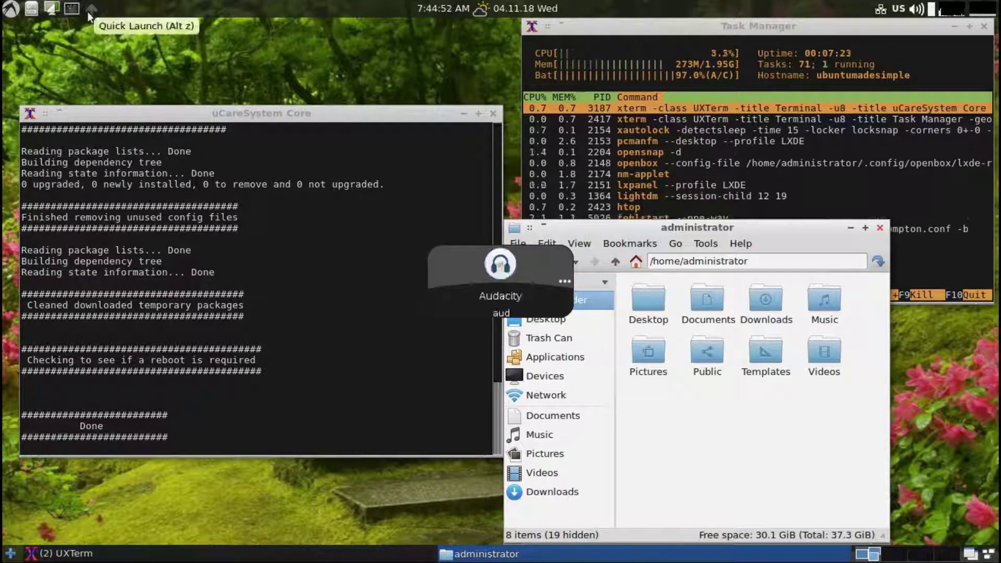
pyautogui.click(502, 269)
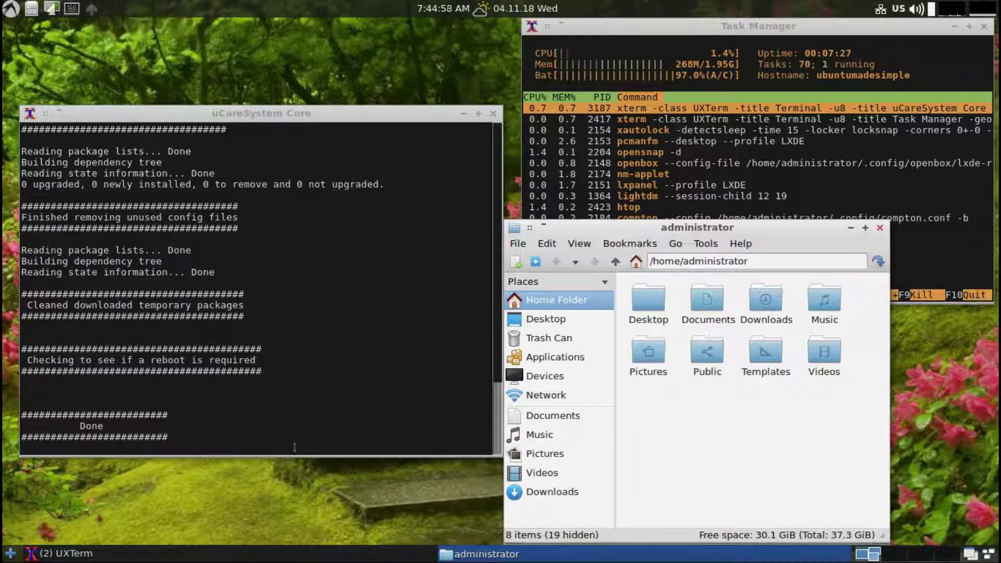
pyautogui.click(4, 6)
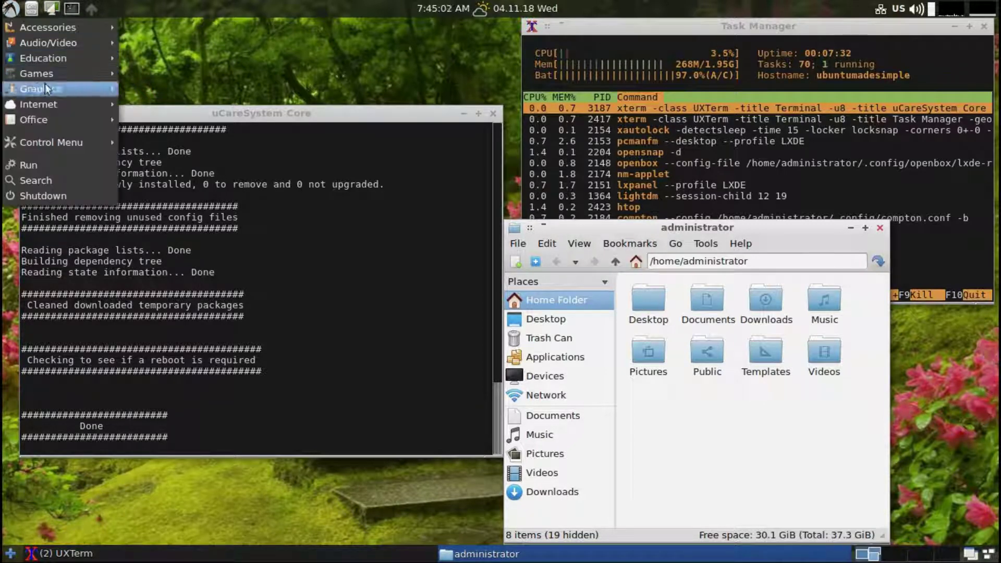
pyautogui.moveTo(48, 42)
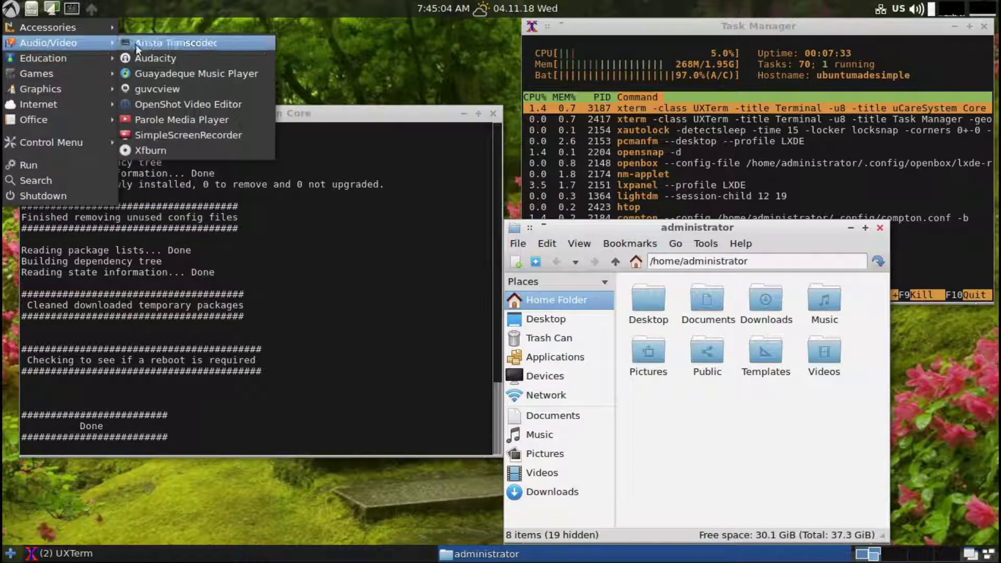
pyautogui.click(146, 52)
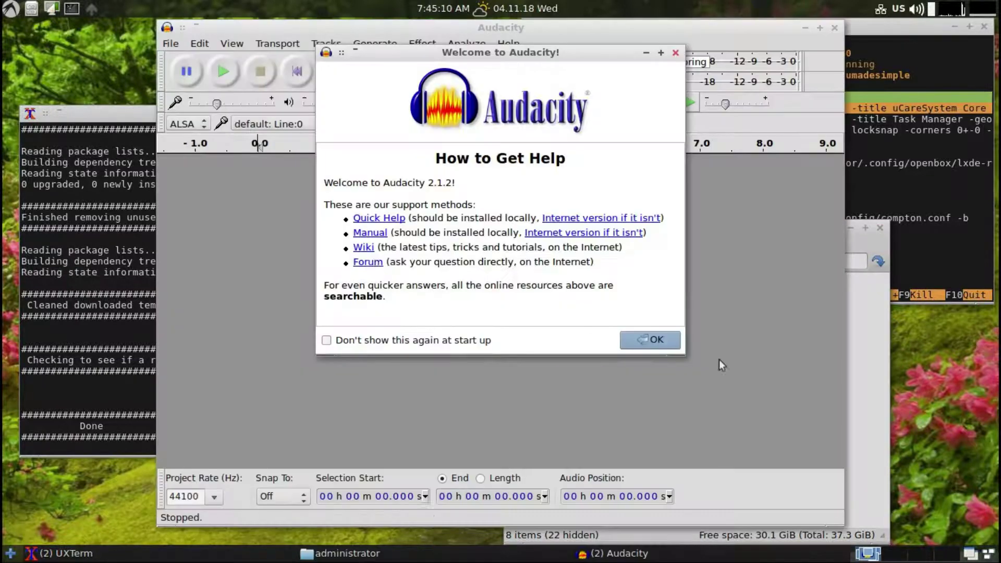
# Dismiss Audacity's welcome dialog, preview the open windows and desktop, then close Audacity.
pyautogui.click(647, 340)
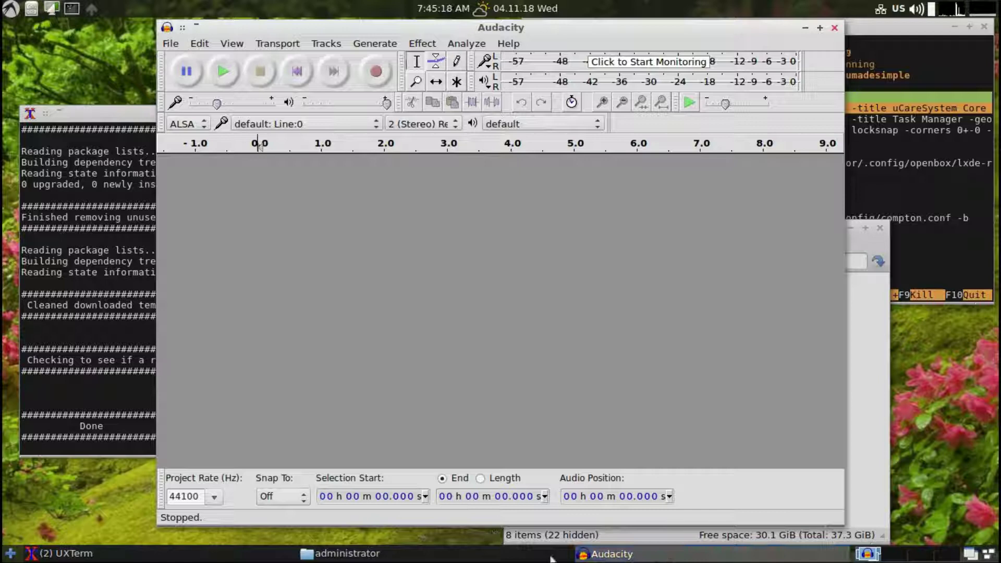
pyautogui.click(987, 556)
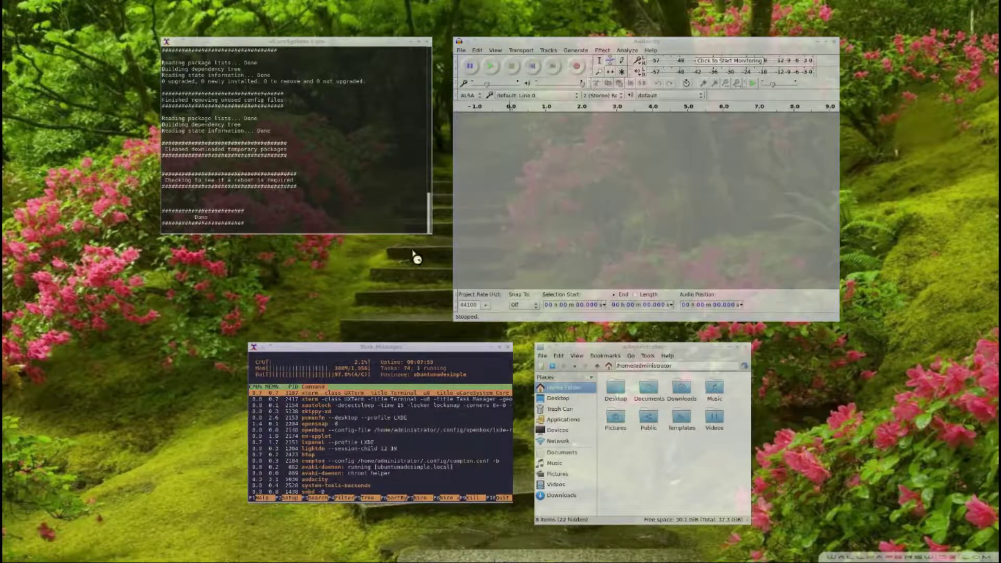
pyautogui.click(609, 208)
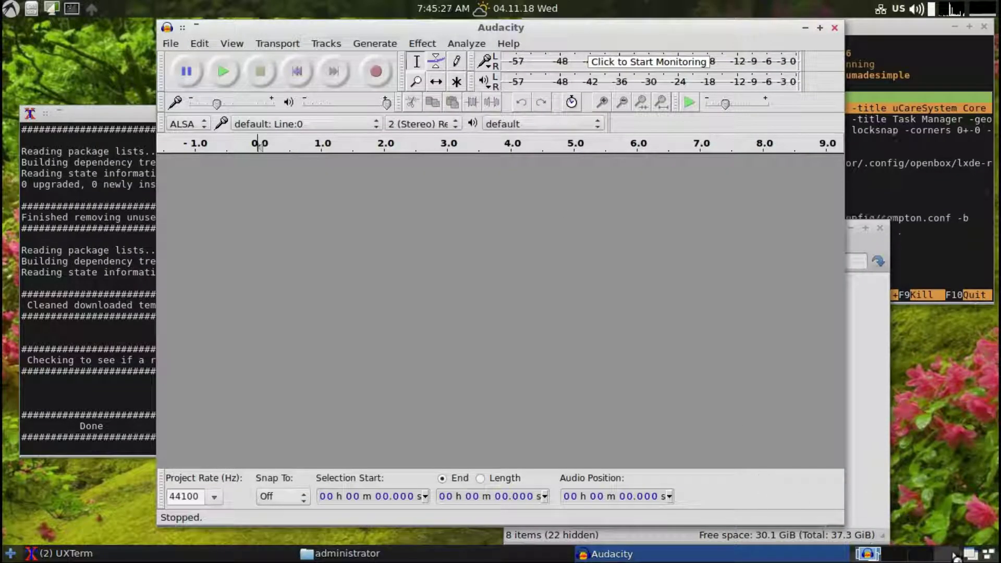
pyautogui.click(971, 553)
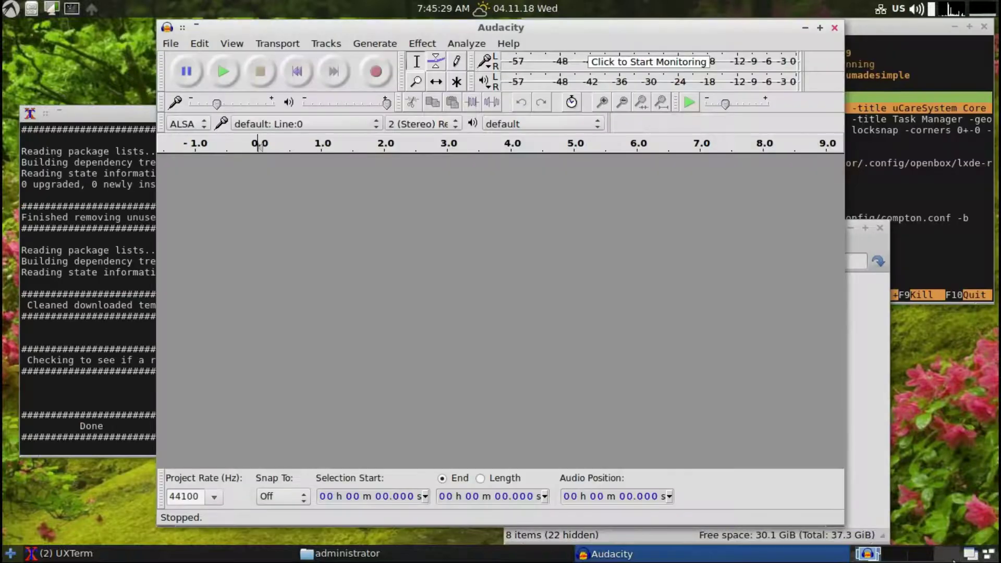
pyautogui.click(833, 31)
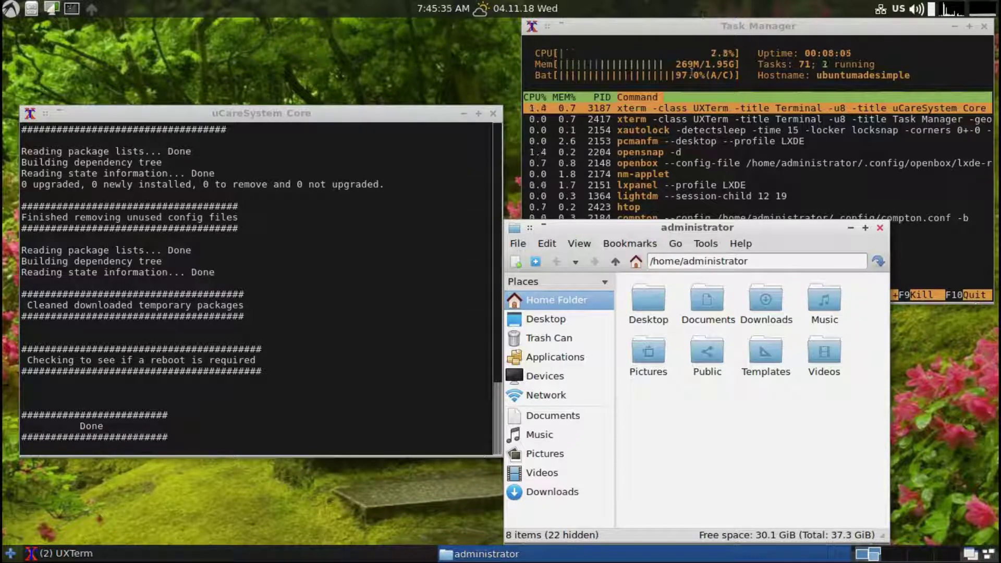
# Close the uCareSystem terminal and file manager, then lock the screen and unlock it with the password.
pyautogui.click(493, 113)
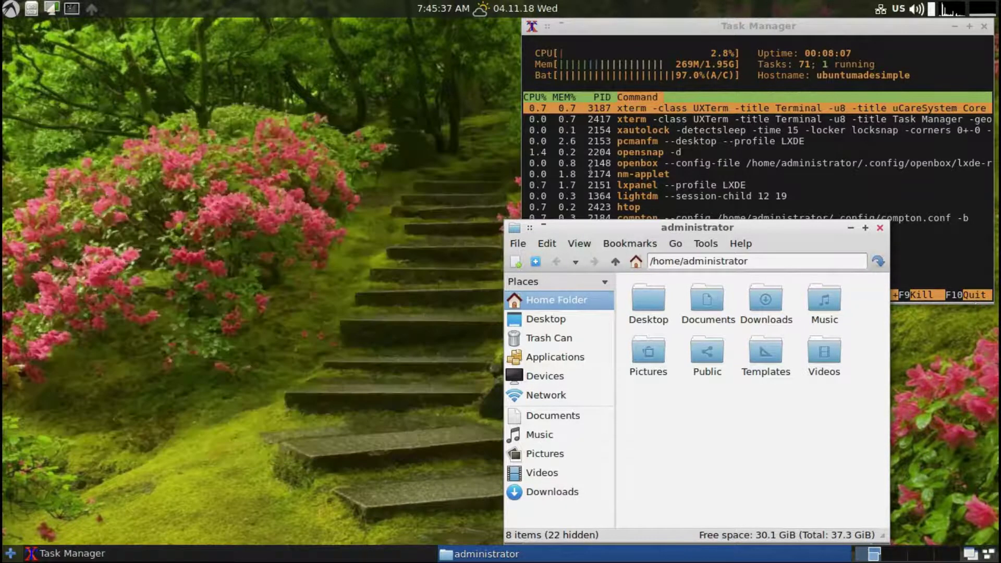
pyautogui.click(880, 228)
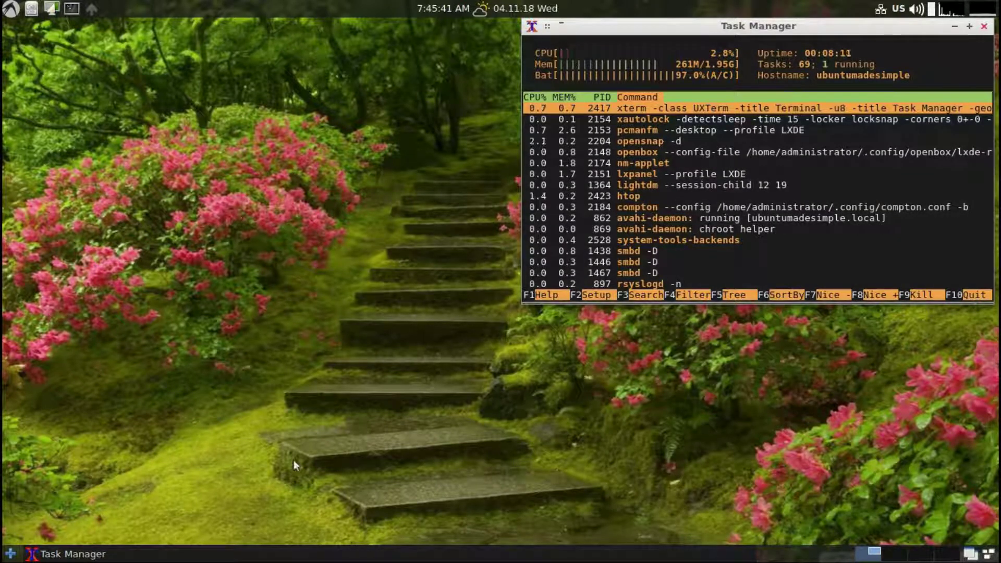
pyautogui.click(11, 8)
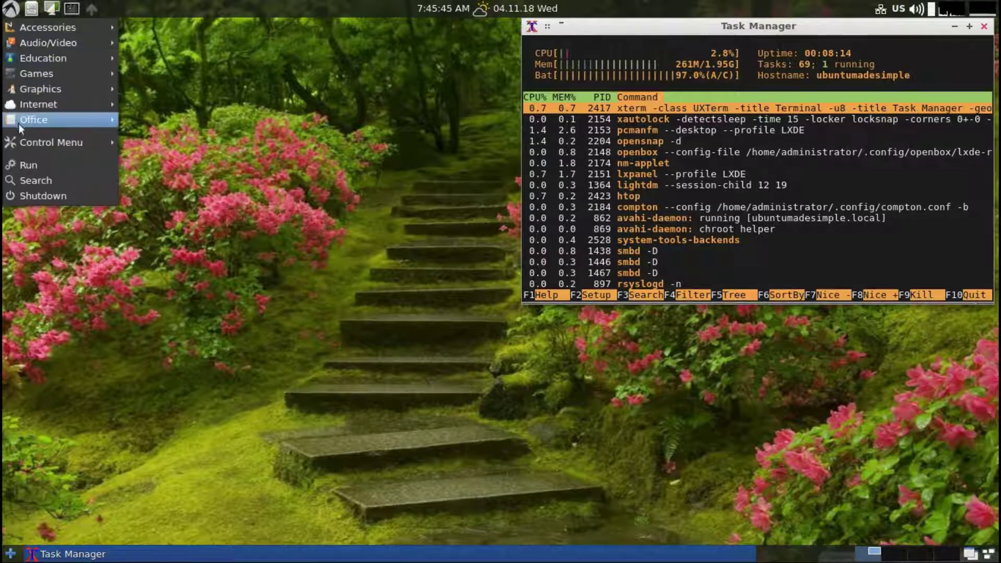
pyautogui.click(39, 201)
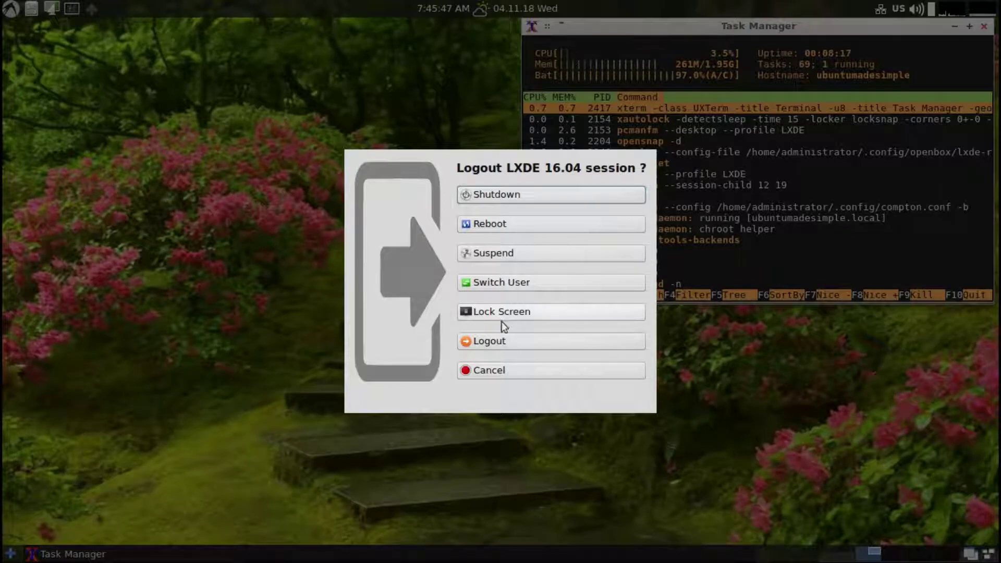
pyautogui.click(495, 311)
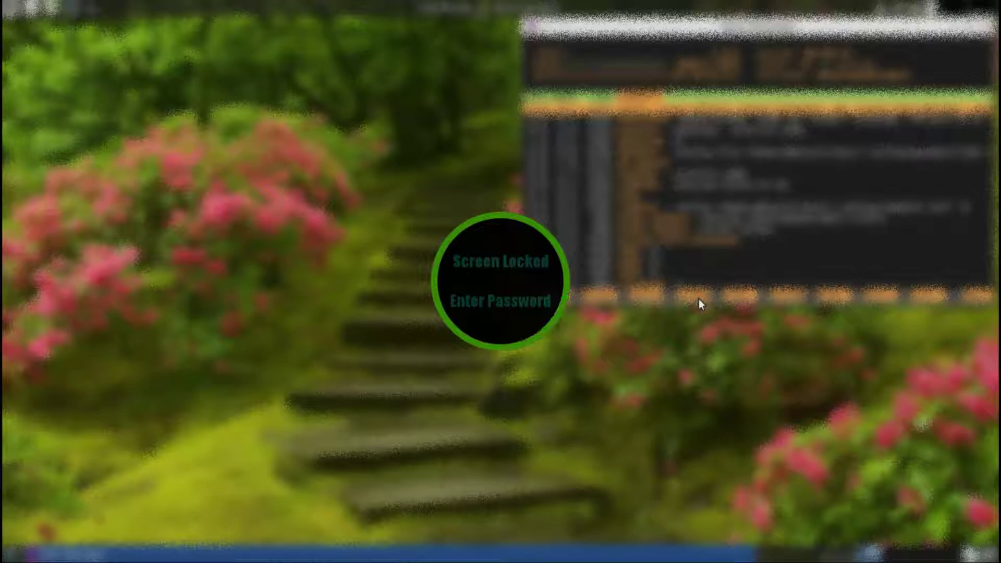
pyautogui.press('Return')
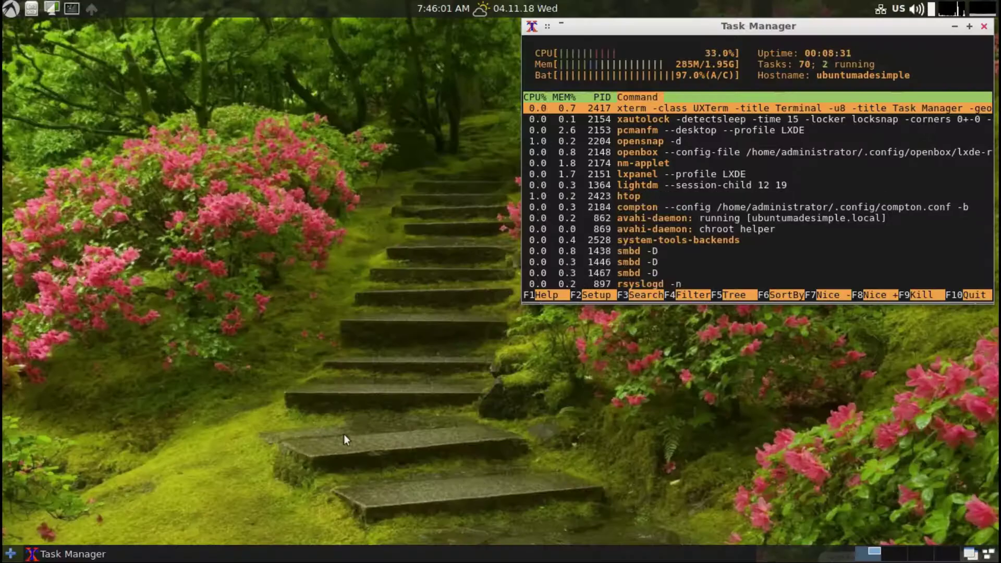
# Add LibreOffice Calc, Impress and Writer launchers from the Office category to the launch bar.
pyautogui.click(11, 555)
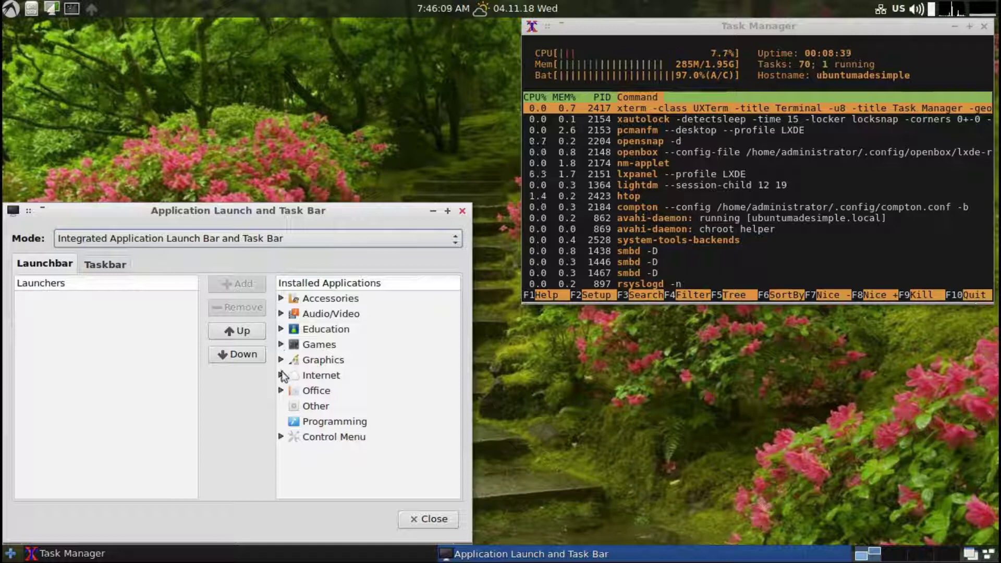
pyautogui.click(281, 391)
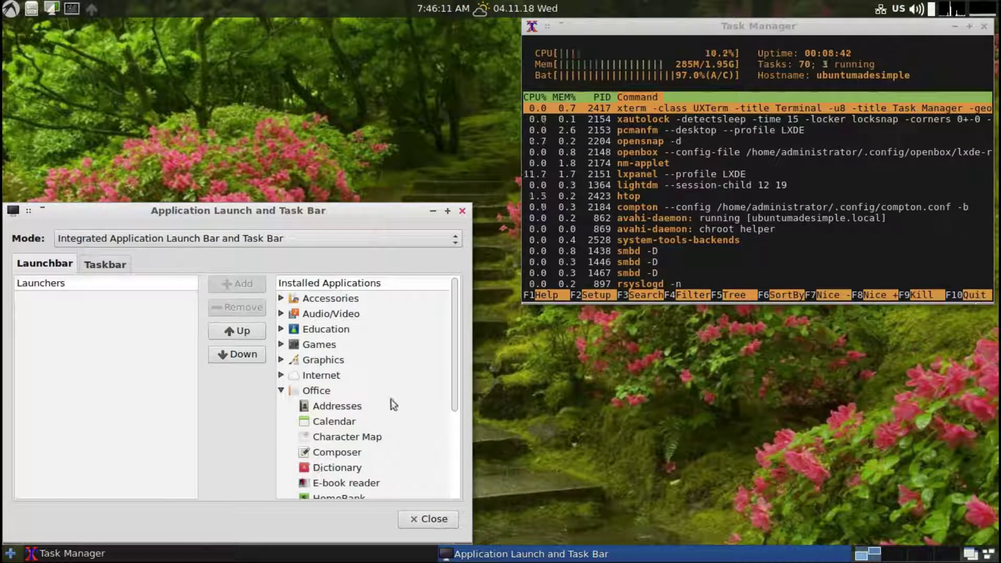
pyautogui.moveTo(453, 359); pyautogui.dragTo(454, 444)
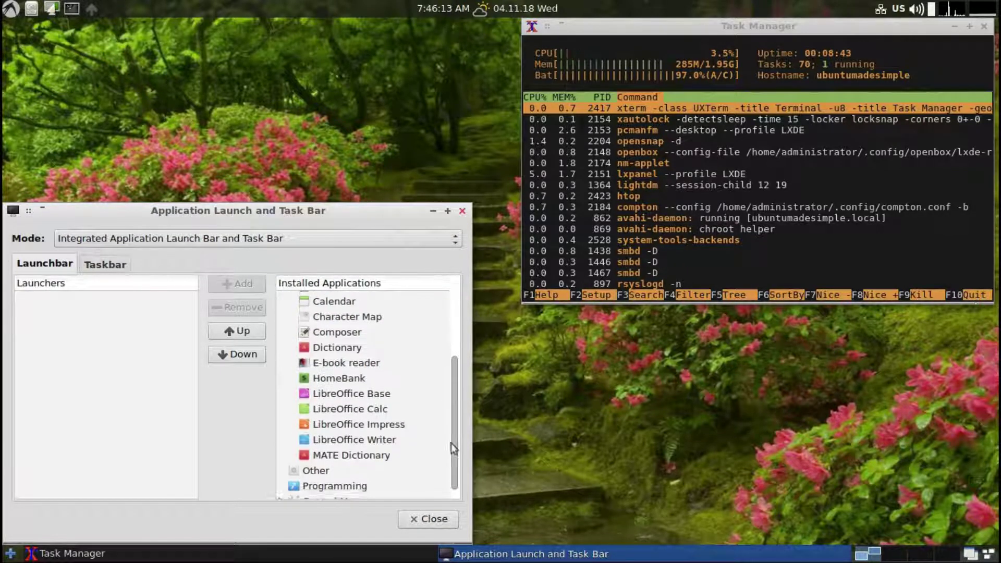
pyautogui.click(315, 403)
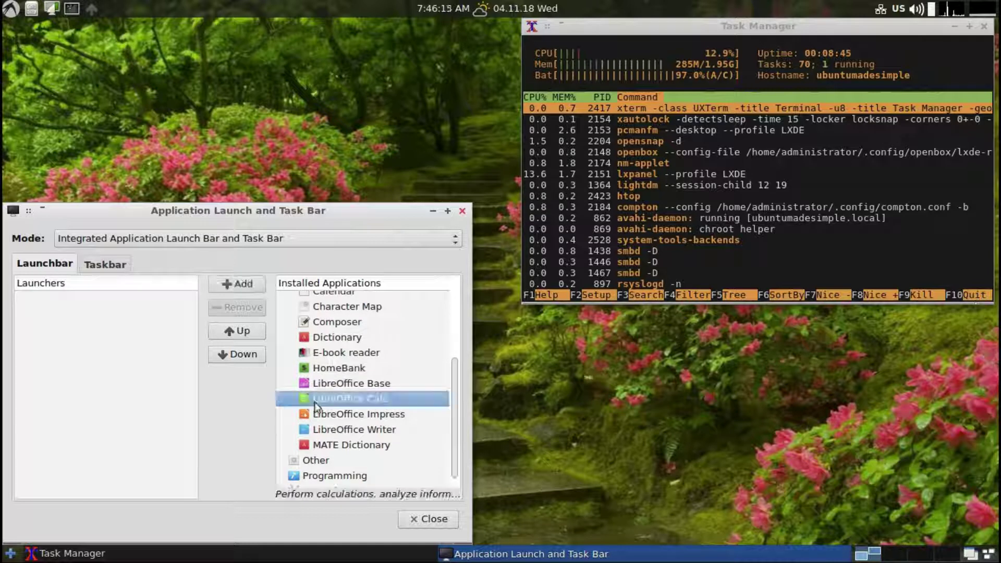
pyautogui.click(322, 417)
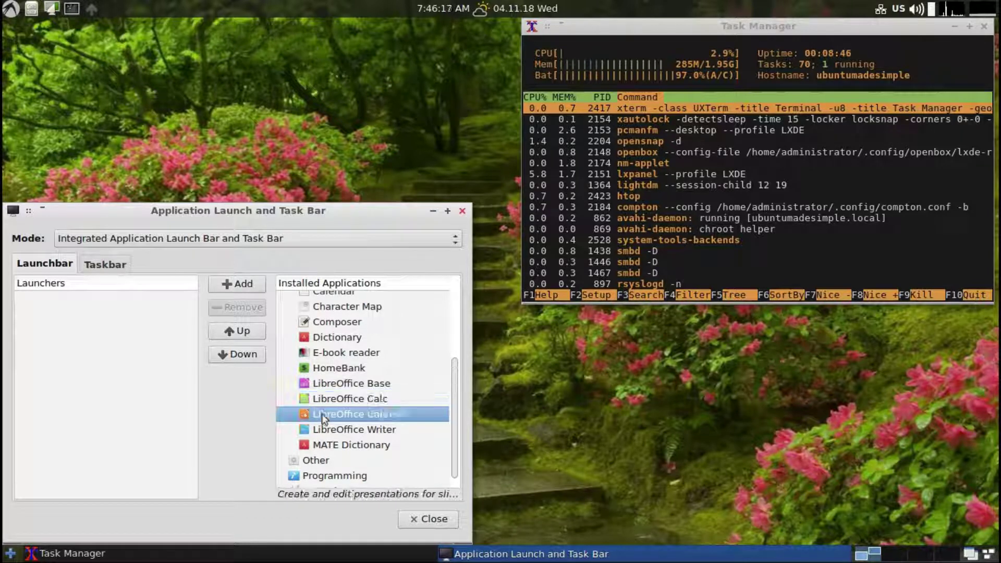
pyautogui.click(322, 399)
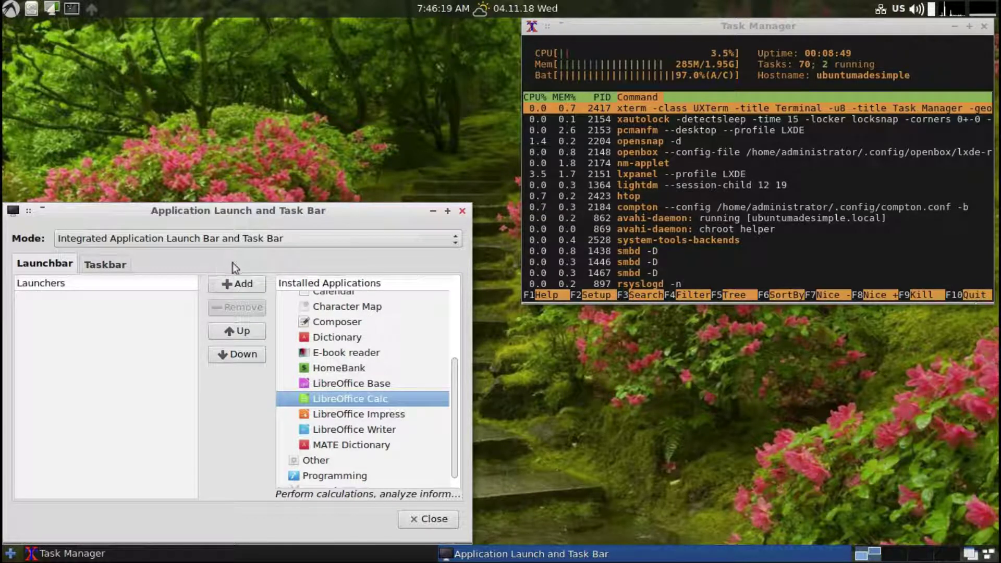
pyautogui.click(242, 286)
pyautogui.click(346, 413)
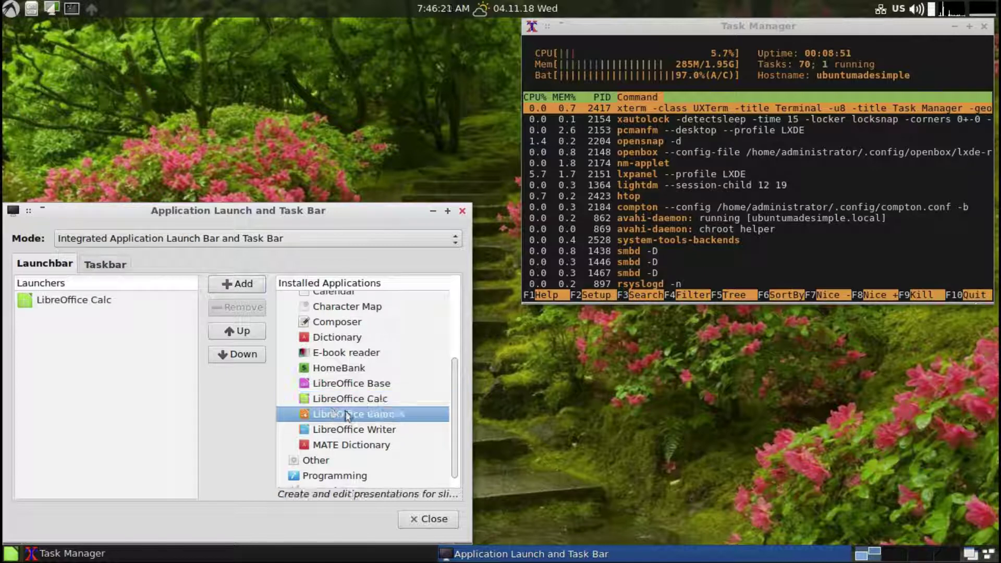
pyautogui.click(237, 284)
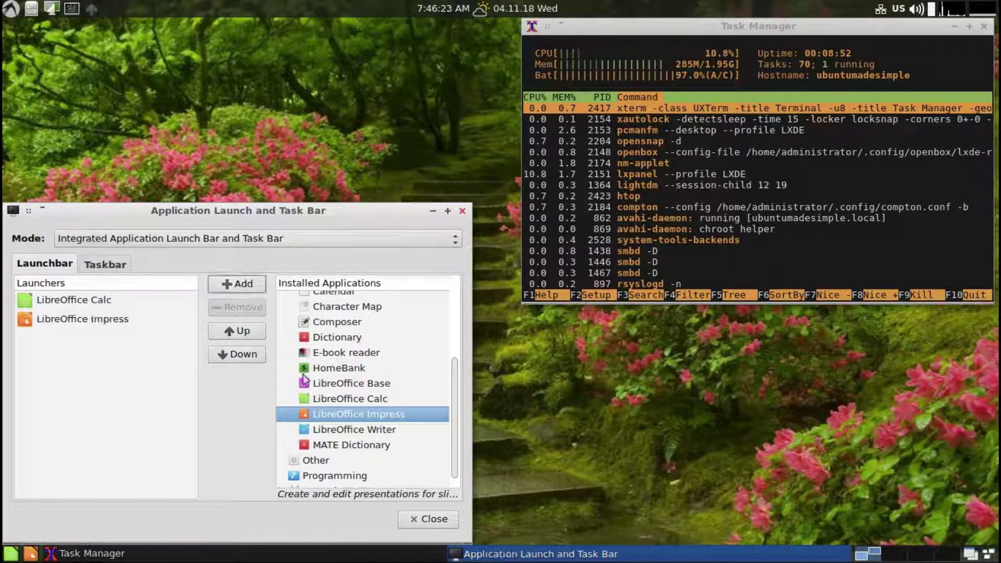
pyautogui.click(343, 429)
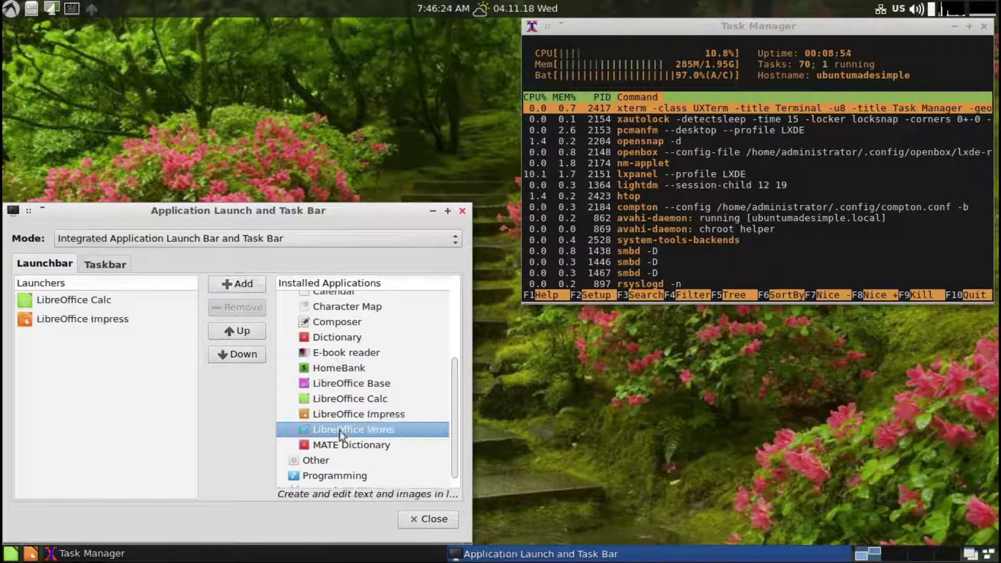
pyautogui.click(242, 285)
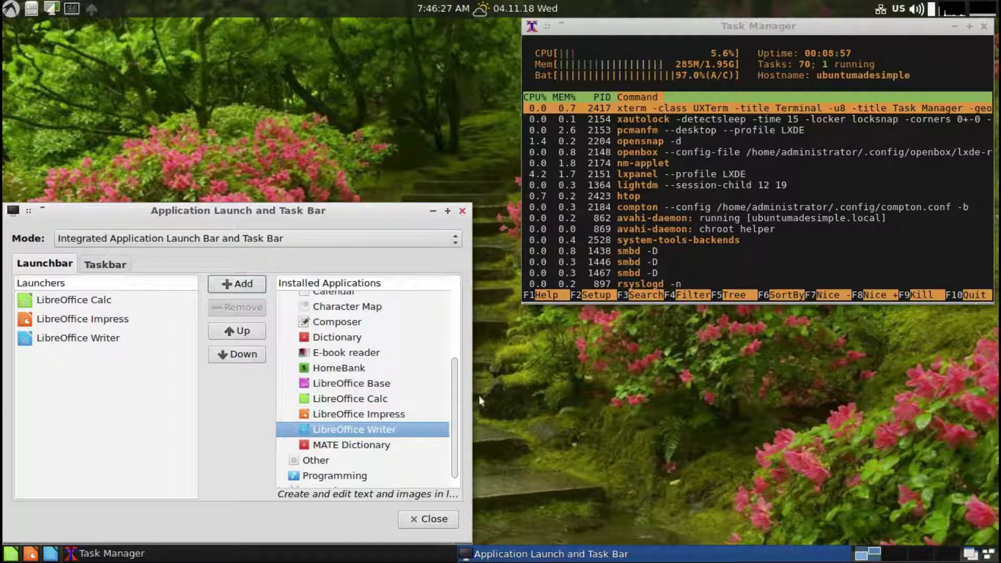
# Add a Mozilla Build of Seamonkey launcher from Internet and move it to the top.
pyautogui.scroll(5, 455, 396)
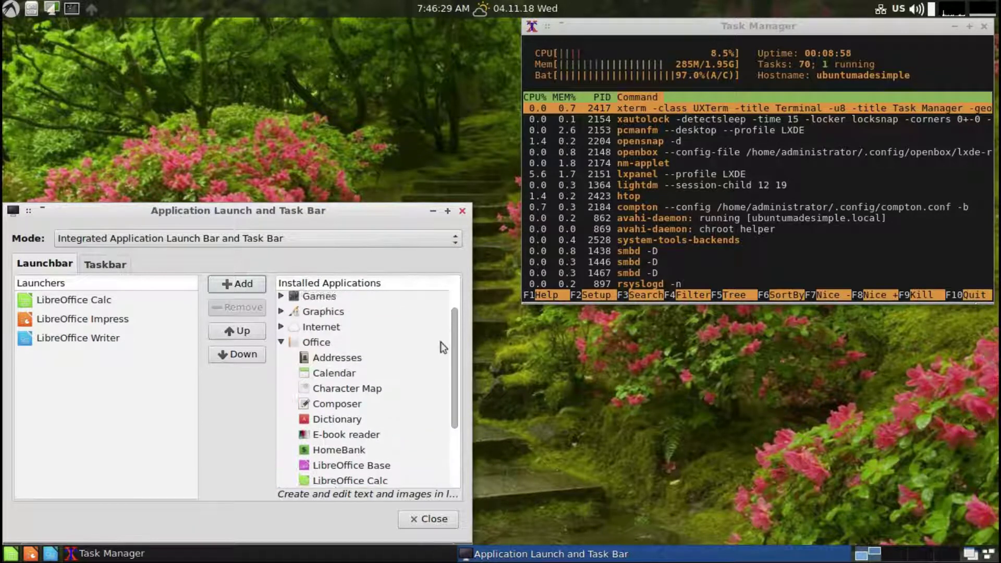
pyautogui.click(281, 375)
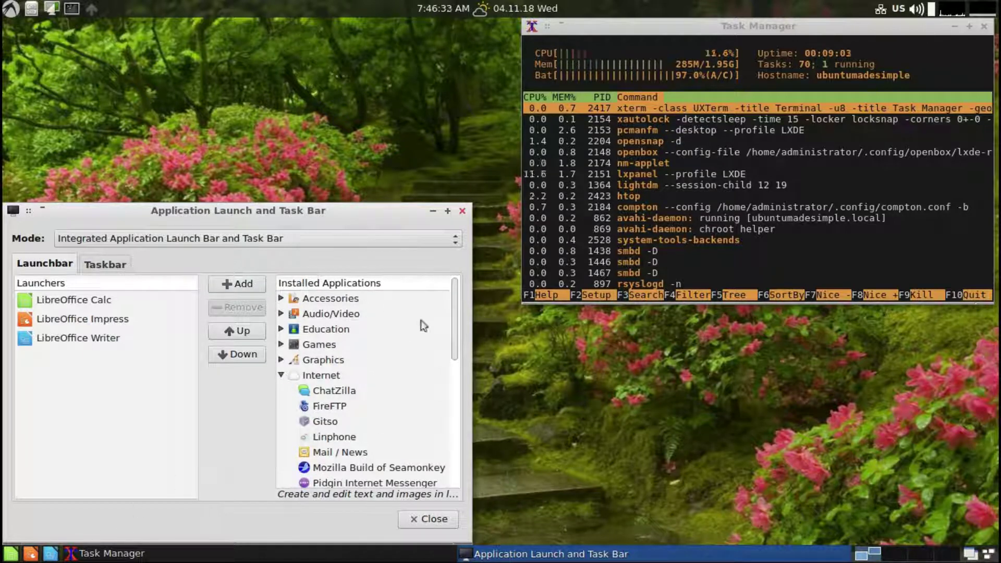
pyautogui.moveTo(454, 338); pyautogui.dragTo(457, 386)
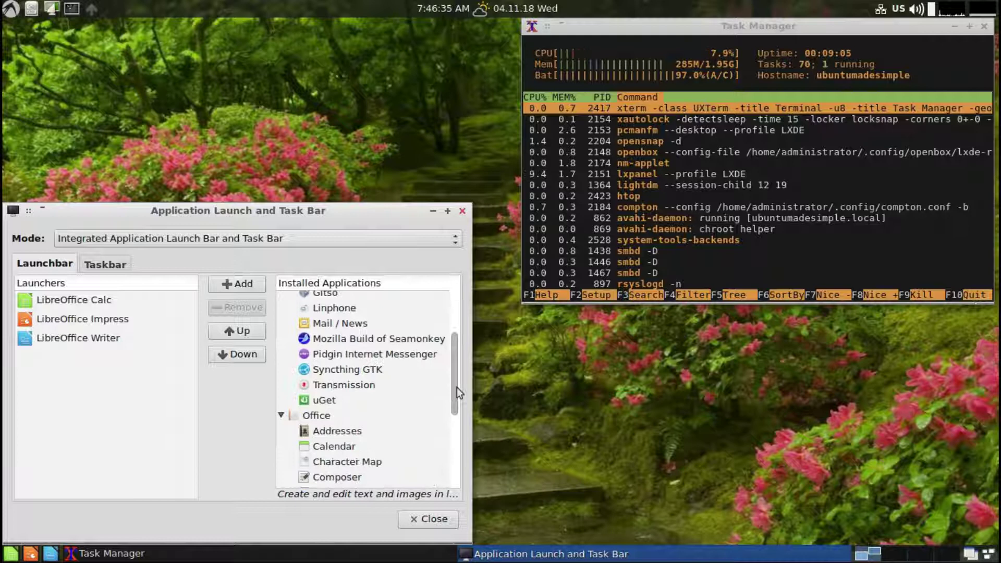
pyautogui.click(371, 340)
pyautogui.click(238, 284)
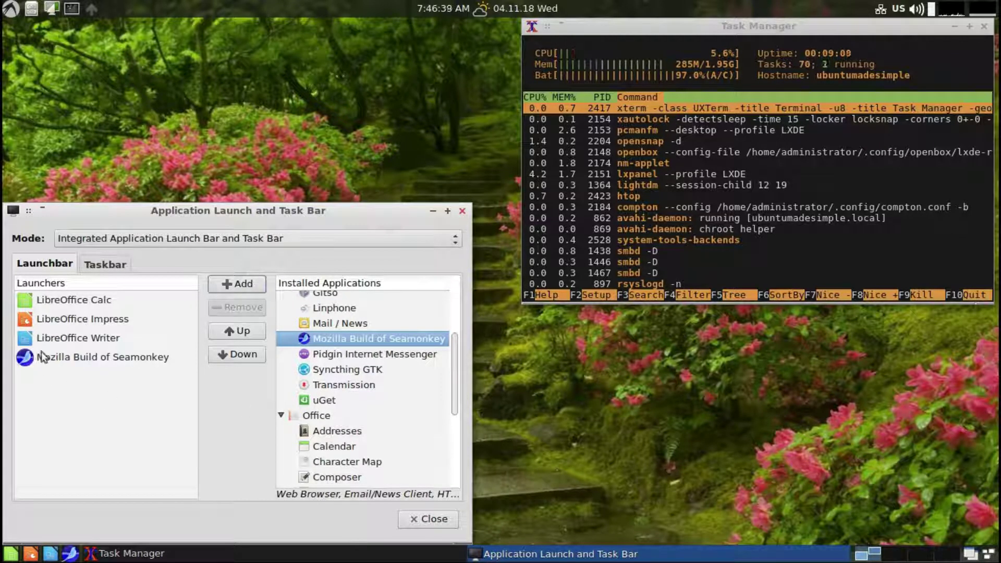
pyautogui.click(41, 358)
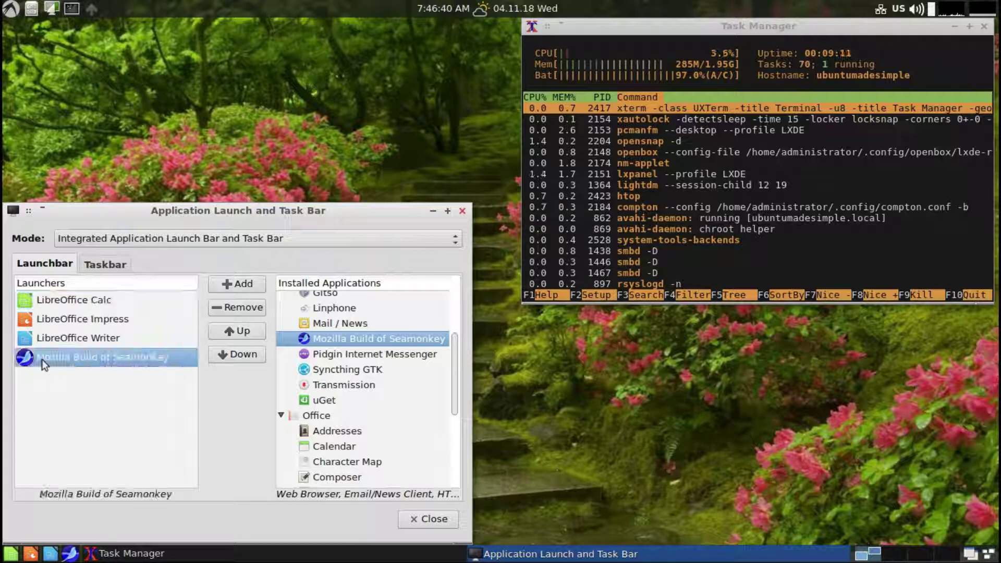
pyautogui.click(252, 329)
pyautogui.click(252, 329)
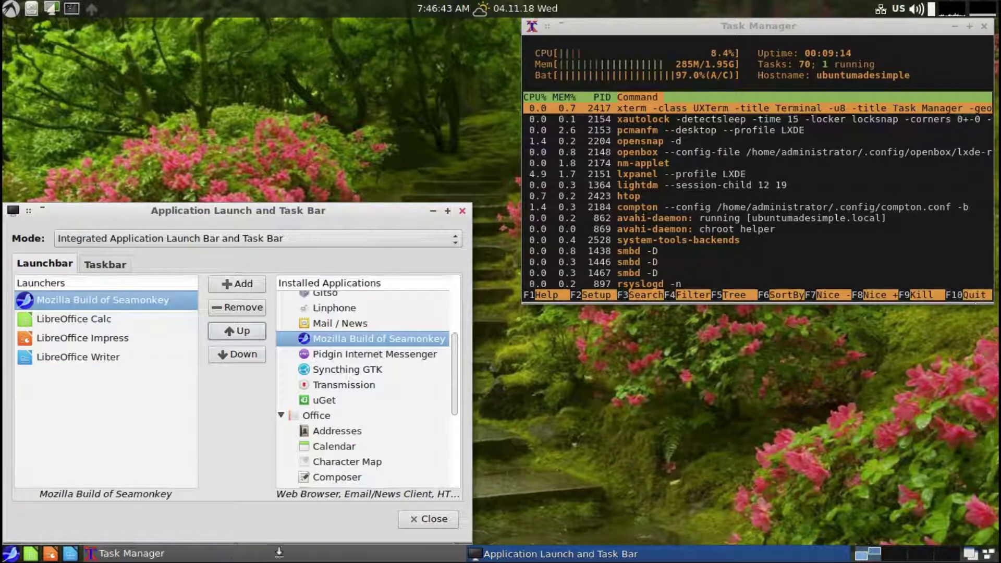
# Close the Application Launch and Task Bar settings dialog.
pyautogui.click(414, 522)
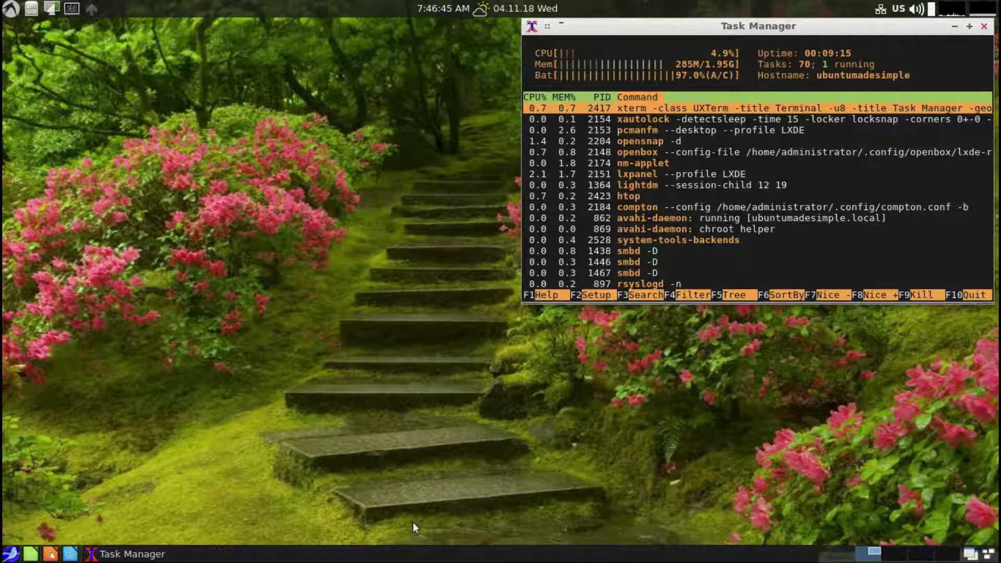